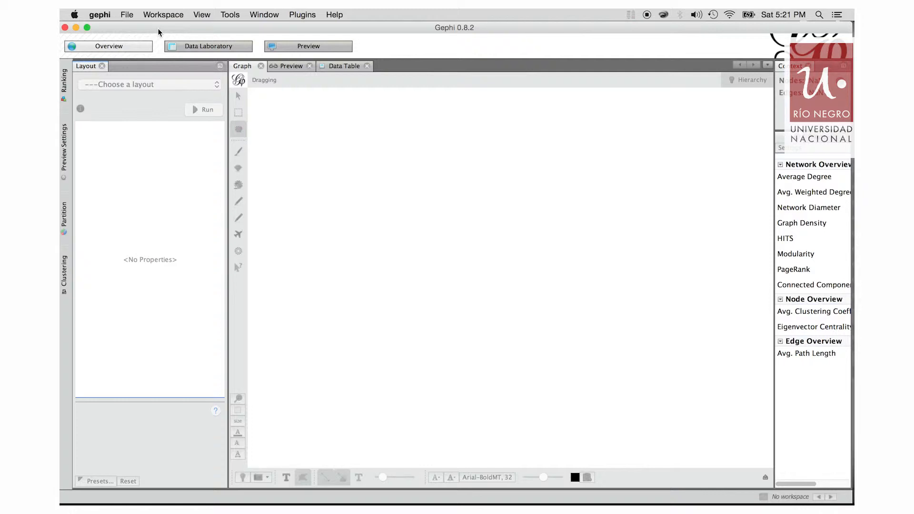
Start a spigot import from the Email category as an Email Address Network and continue to the data source selection.
left_click(127, 14)
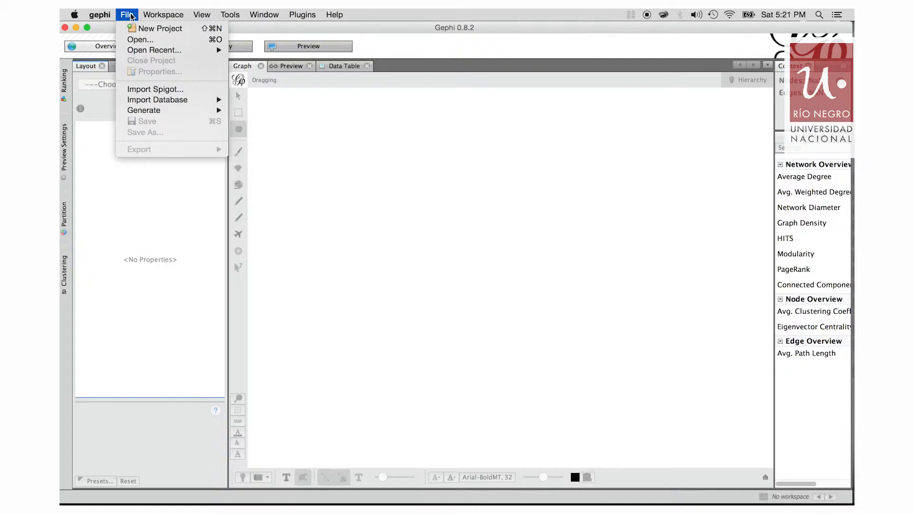
left_click(134, 89)
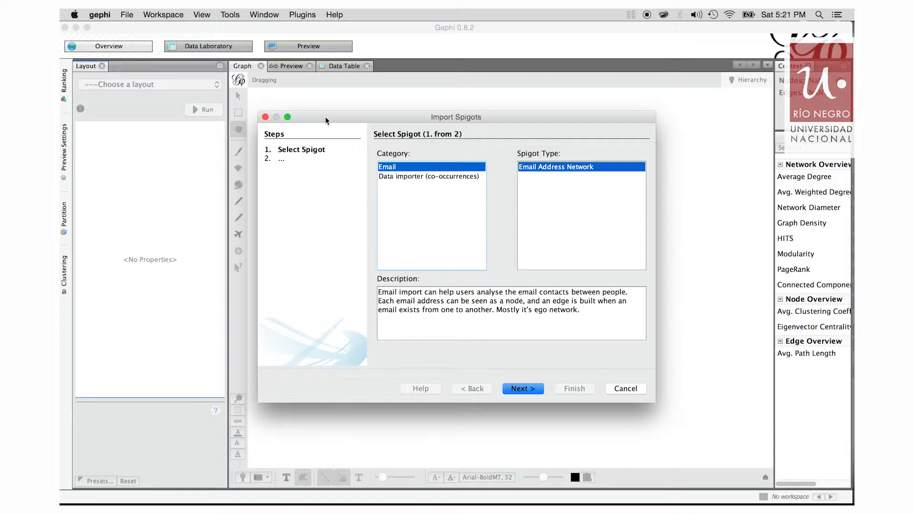
left_click_drag(330, 116, 263, 88)
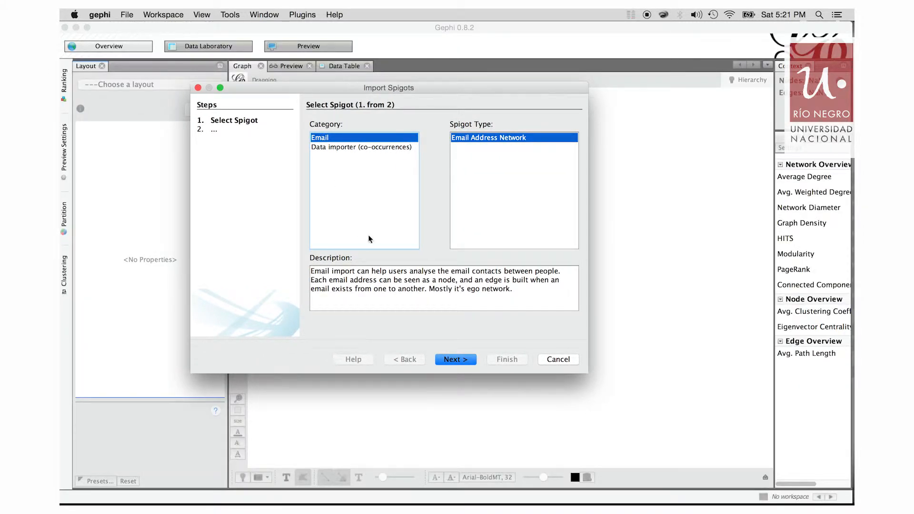
left_click(456, 359)
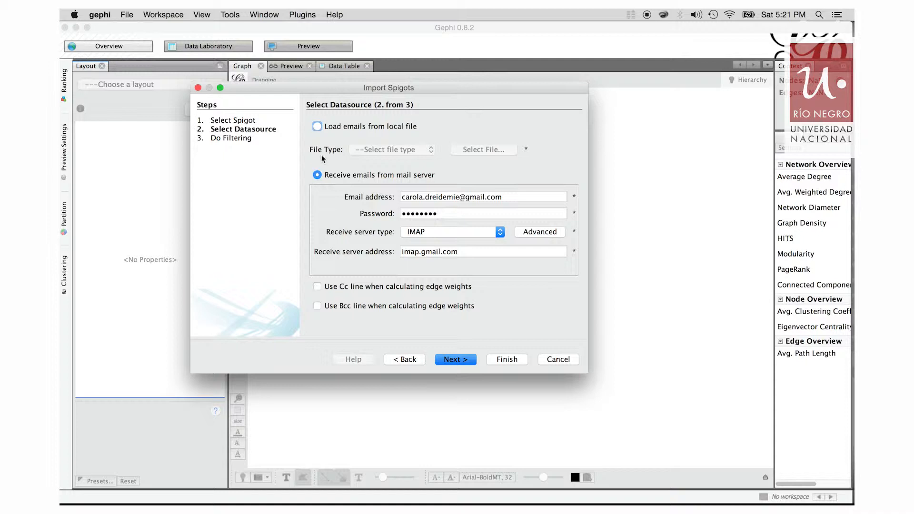
left_click_drag(386, 90, 384, 83)
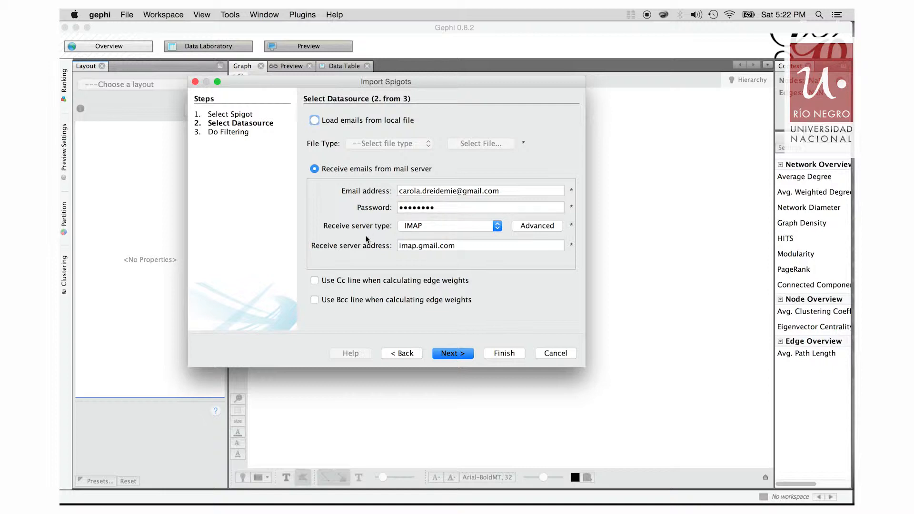
Keep IMAP as the receiving server type and set the connection to port 993 with SSL.
left_click(496, 227)
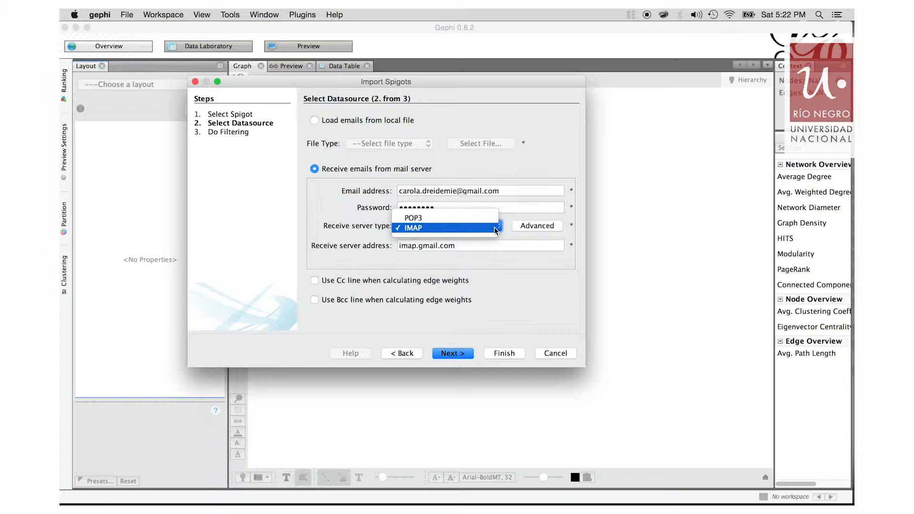
left_click(464, 230)
left_click(550, 229)
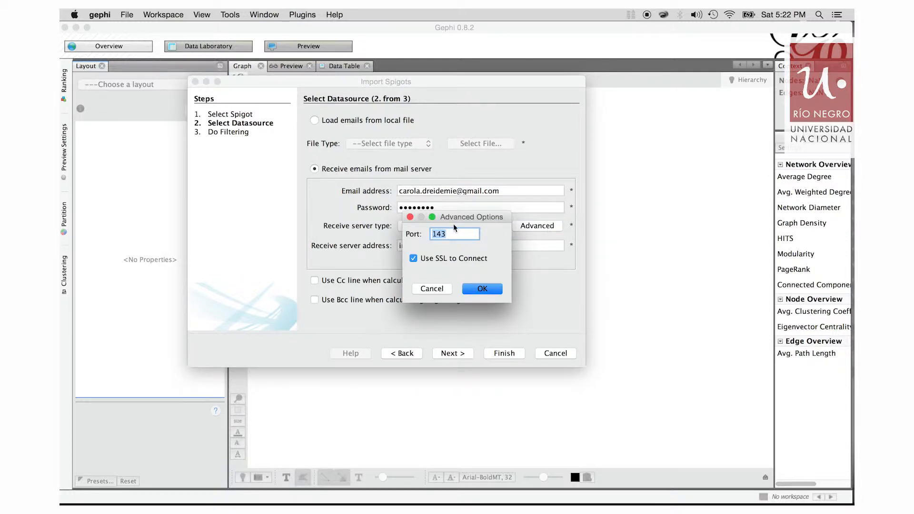
left_click_drag(455, 218, 347, 201)
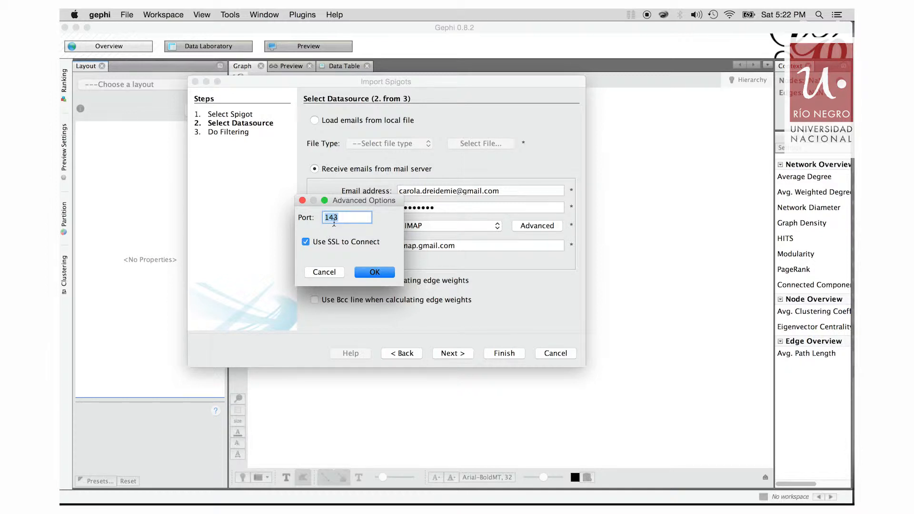
left_click(306, 242)
left_click(305, 242)
left_click_drag(358, 203, 493, 122)
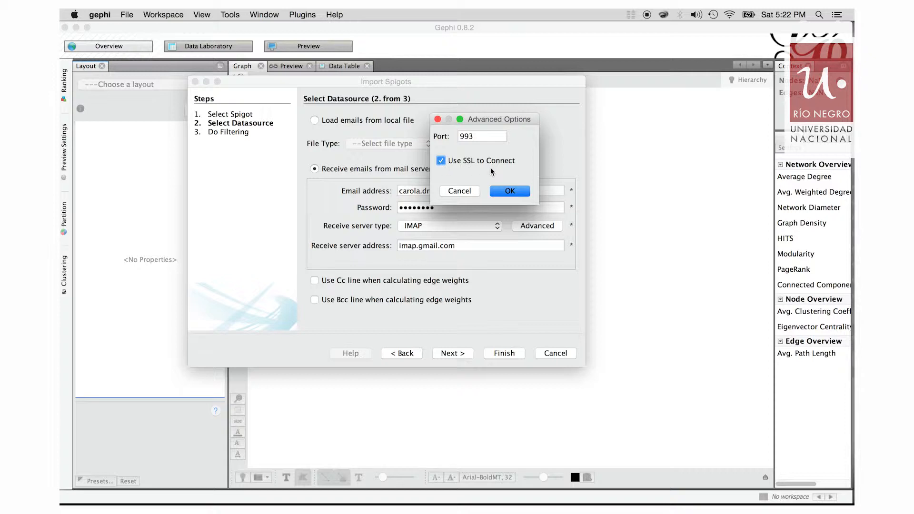
left_click(505, 192)
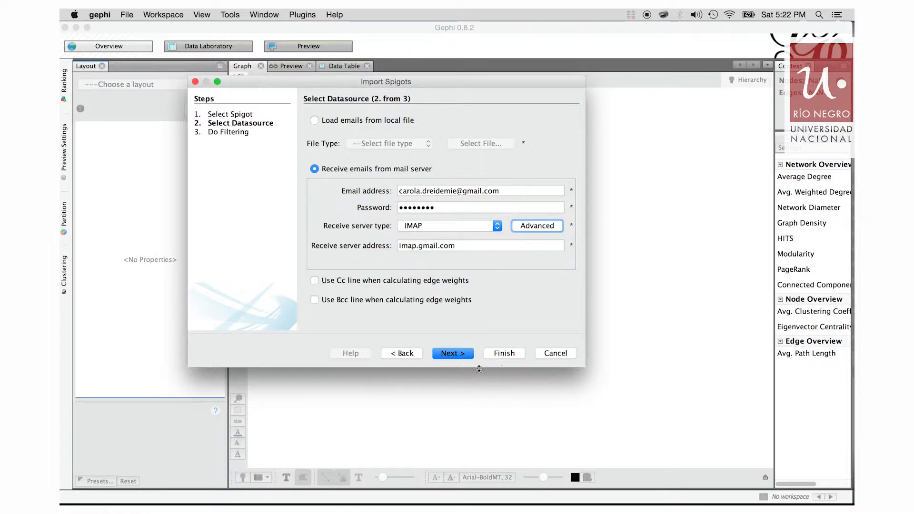
Continue to the filtering stage, keep the preset email address and date range filters, and finish the import.
left_click(453, 354)
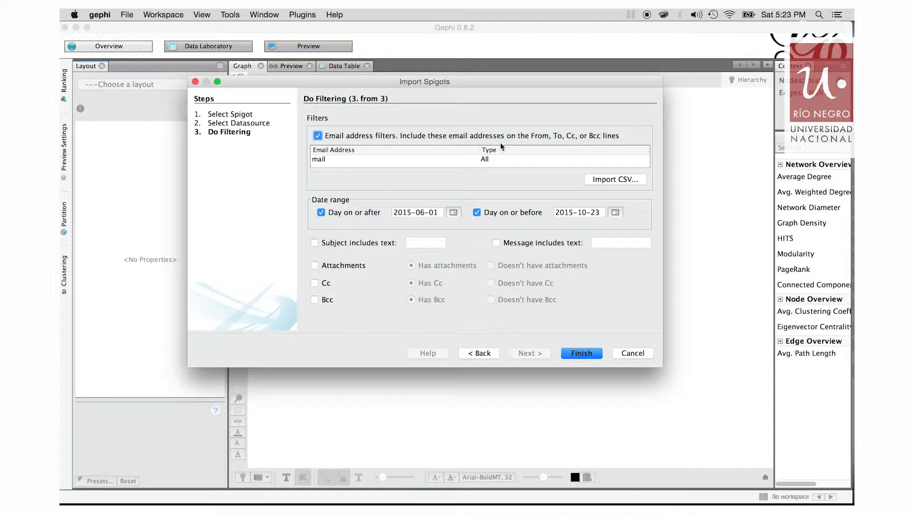
left_click_drag(466, 81, 429, 33)
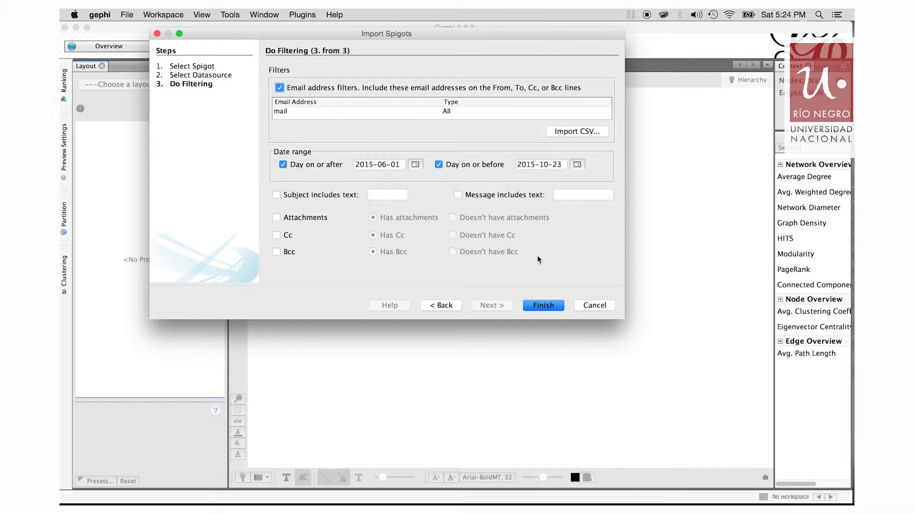
left_click(542, 307)
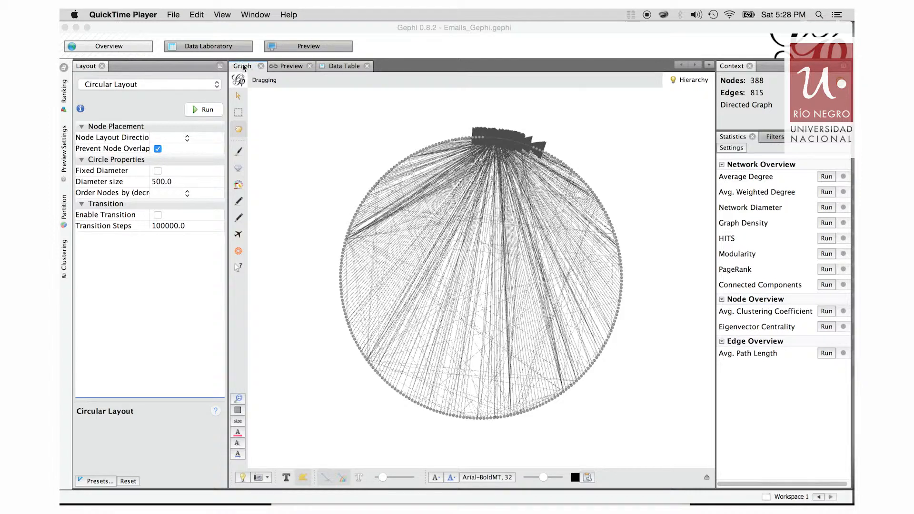
left_click(263, 15)
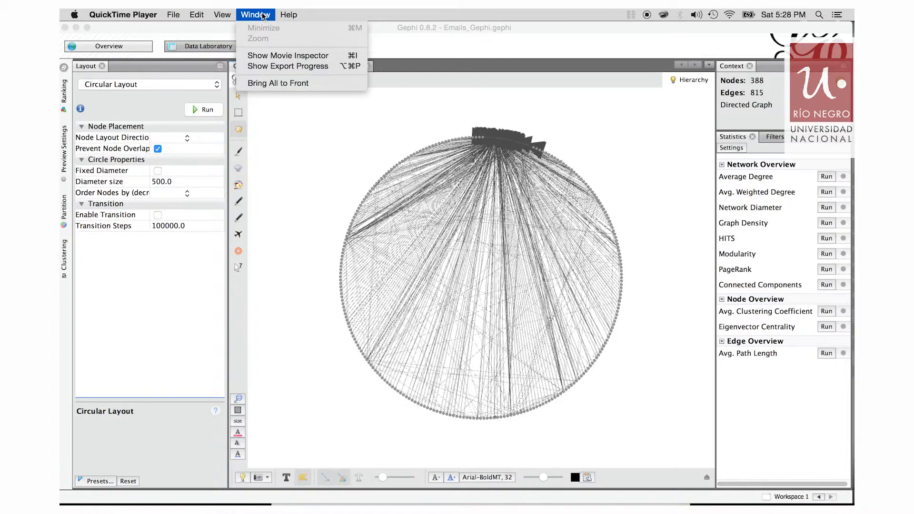
mouse_move(229, 15)
left_click(270, 60)
left_click(264, 15)
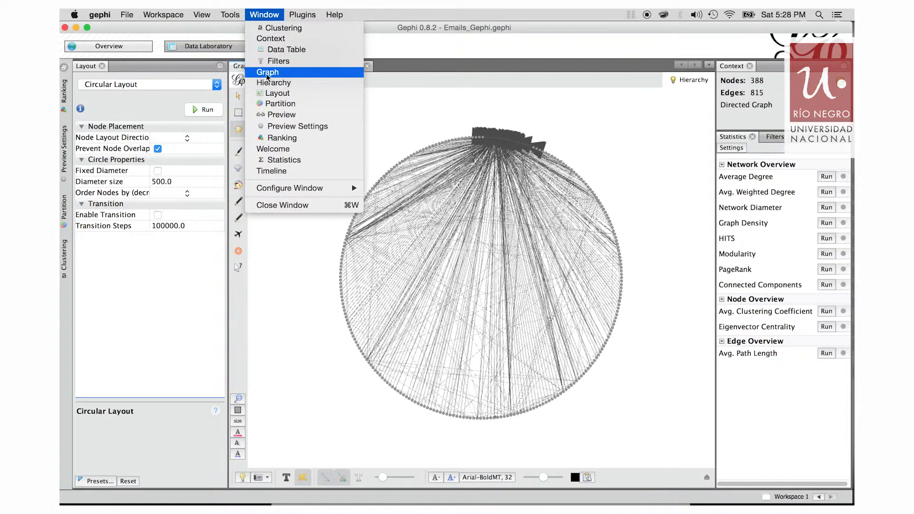
left_click(399, 112)
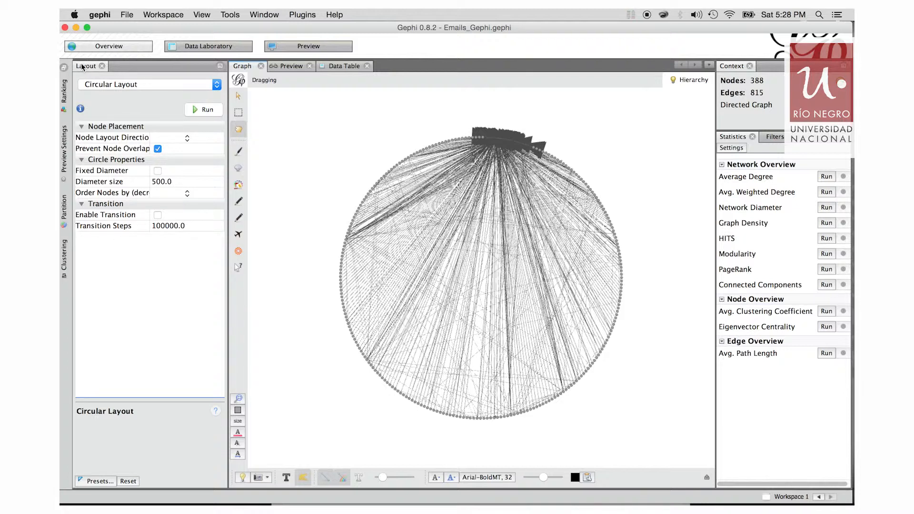
Browse the available layout algorithms and run Clockwise Rotate on the graph with a 90-degree angle.
left_click(149, 85)
scroll(151, 114, "down", 3)
scroll(151, 115, "down", 5)
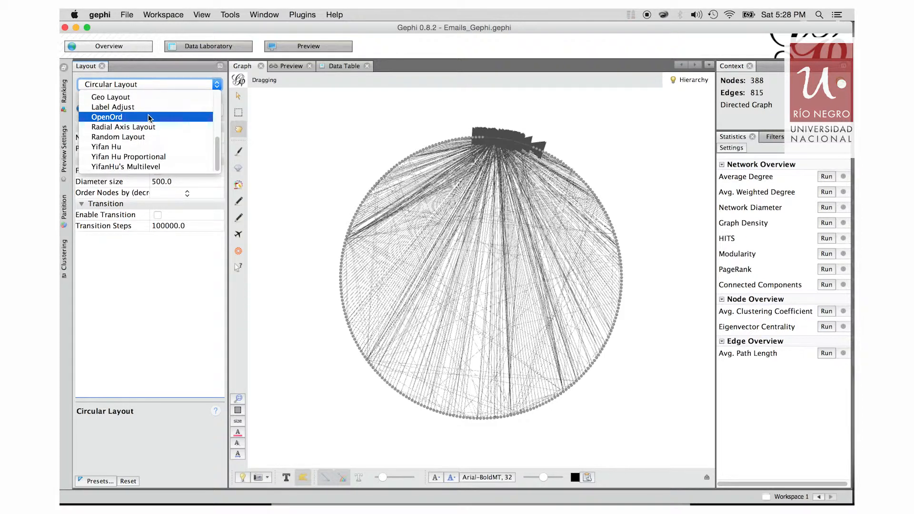
scroll(149, 117, "up", 4)
scroll(150, 117, "down", 3)
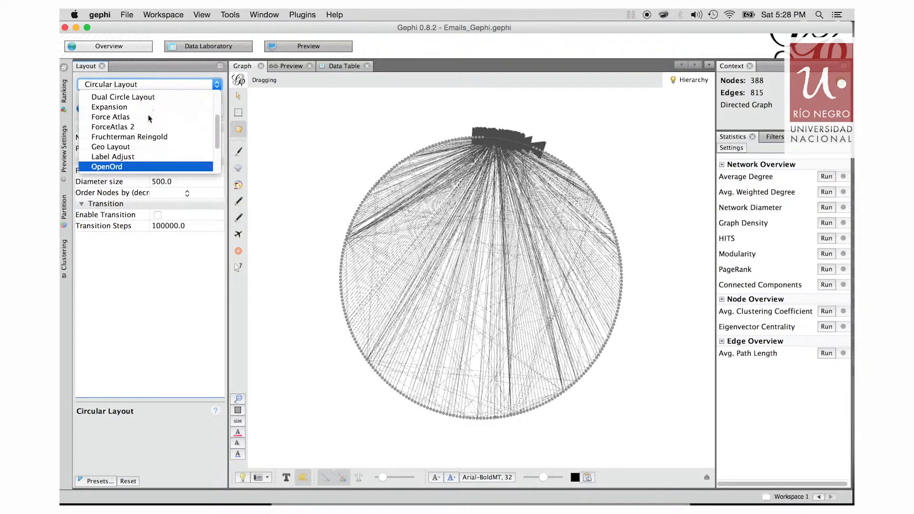
scroll(150, 117, "up", 7)
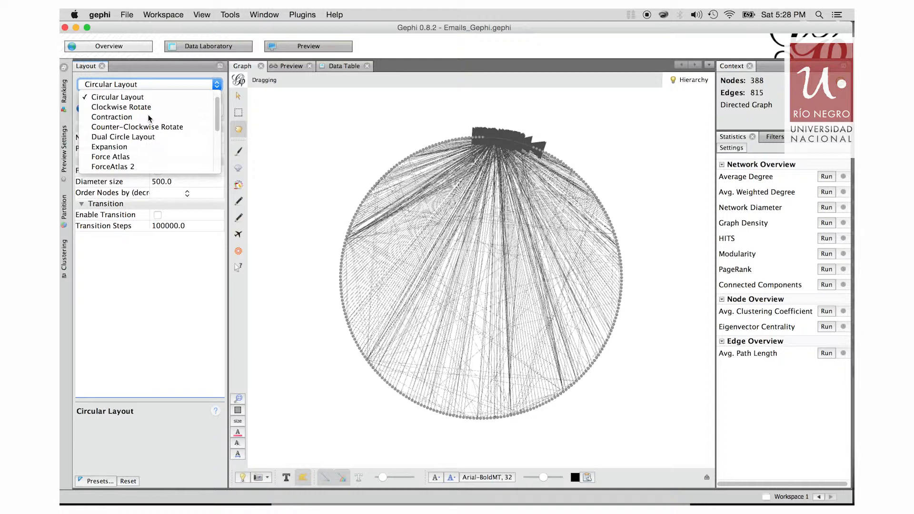
left_click(149, 113)
left_click(205, 111)
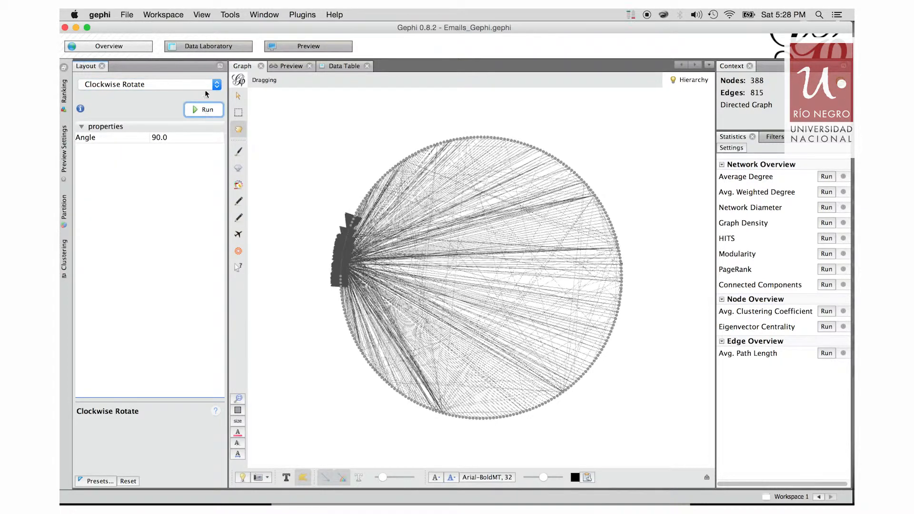
Run Contraction on the graph with a scale factor of 0.8, followed by Counter-Clockwise Rotate at 90 degrees.
left_click(198, 82)
left_click(191, 116)
left_click(205, 110)
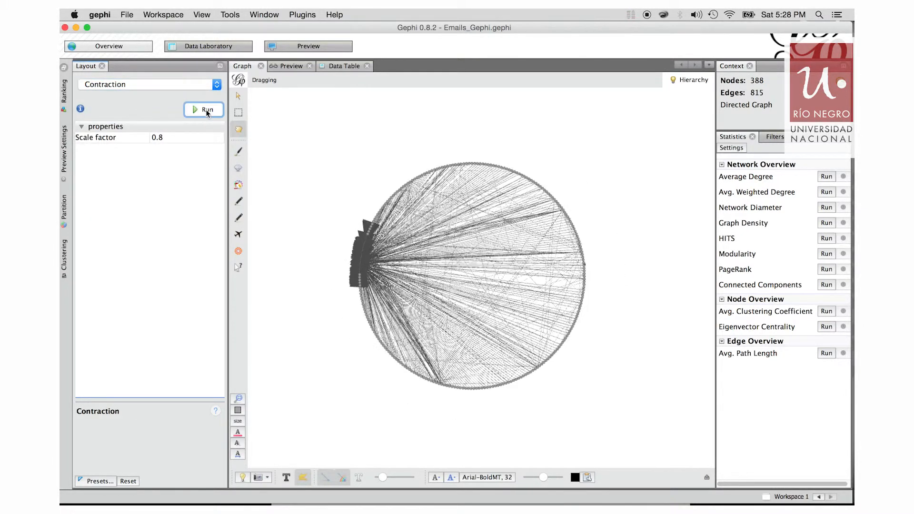
left_click(214, 86)
left_click(200, 125)
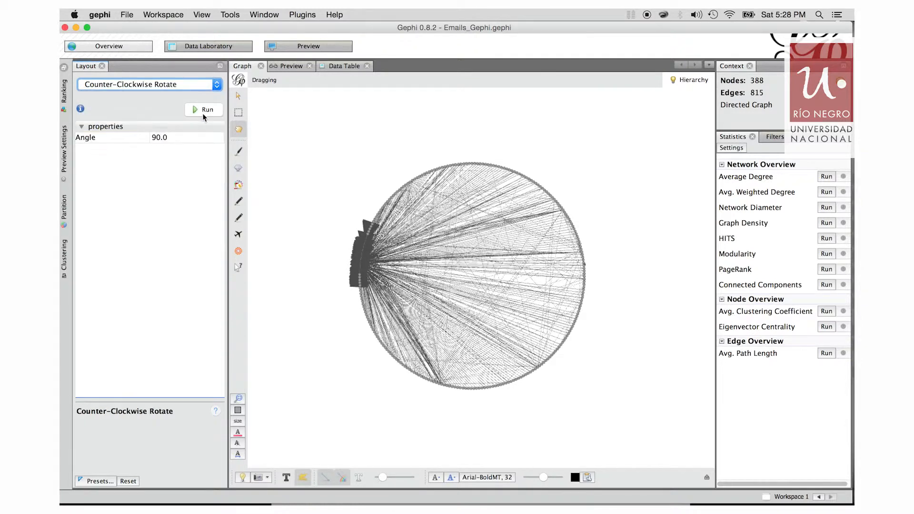
left_click(205, 110)
Run the Dual Circle Layout on the graph with an upper order count of 4, followed by Expansion.
left_click(203, 85)
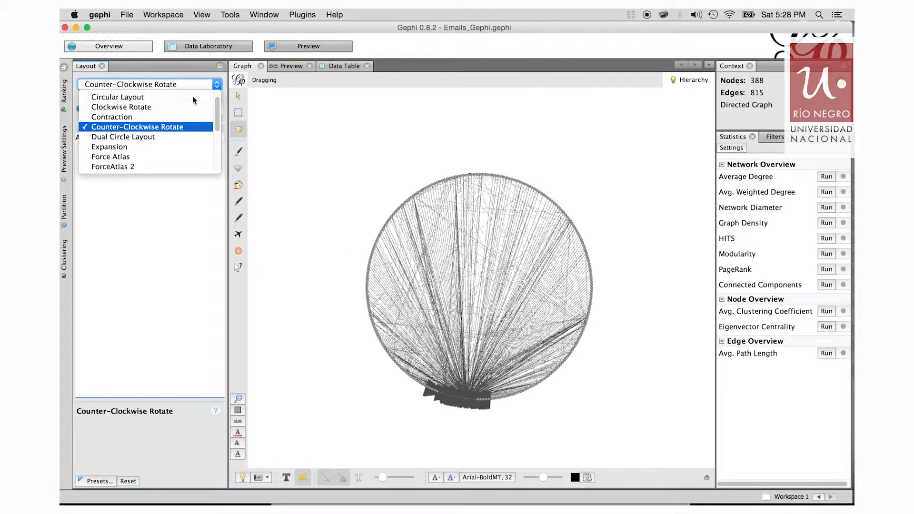
left_click(180, 138)
left_click(199, 109)
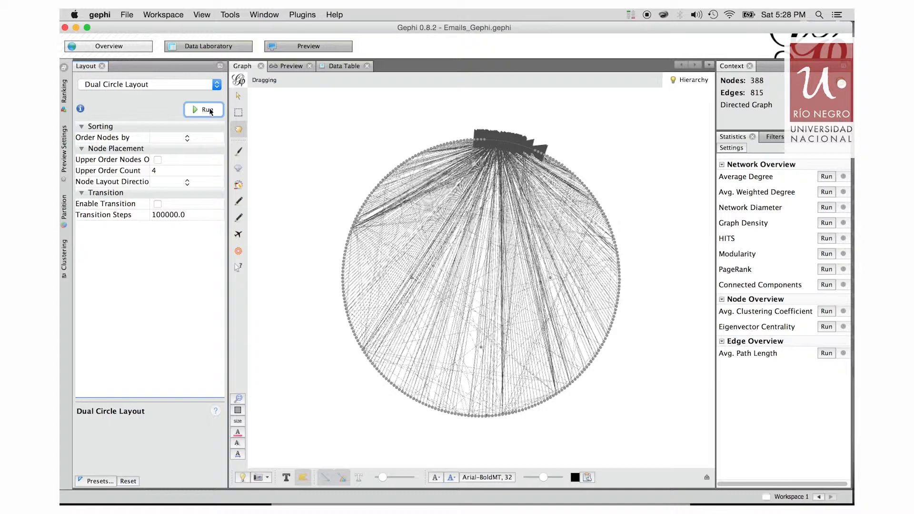
left_click(209, 82)
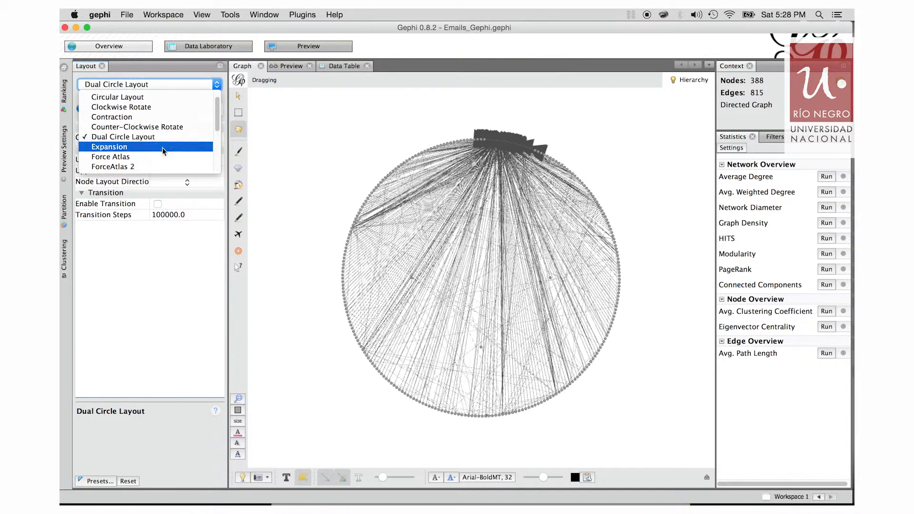
left_click(161, 147)
left_click(198, 110)
Run the Force Atlas layout on the graph and stop it once the nodes have separated into clusters.
left_click(210, 84)
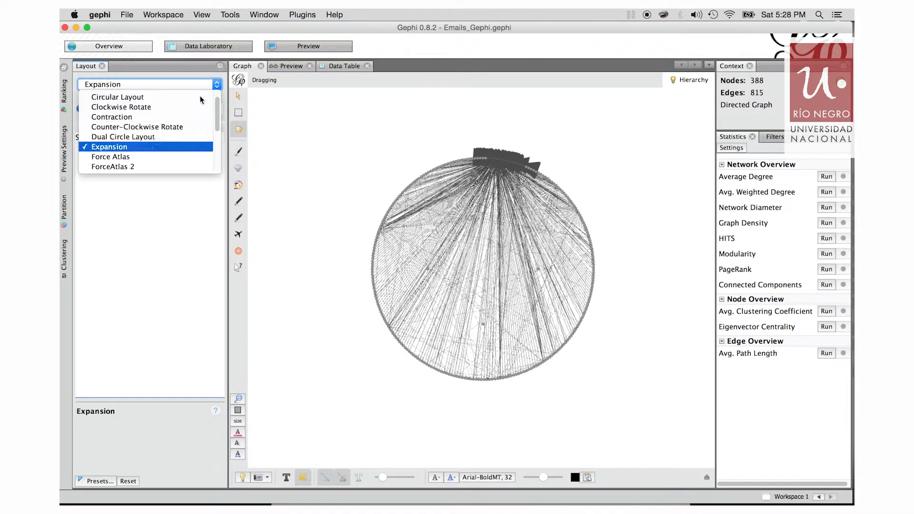
left_click(149, 157)
left_click(204, 109)
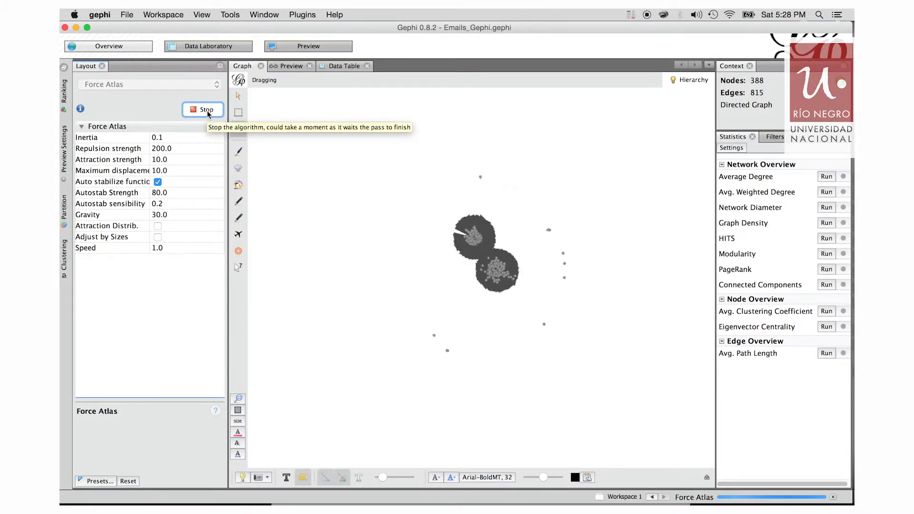
left_click(206, 110)
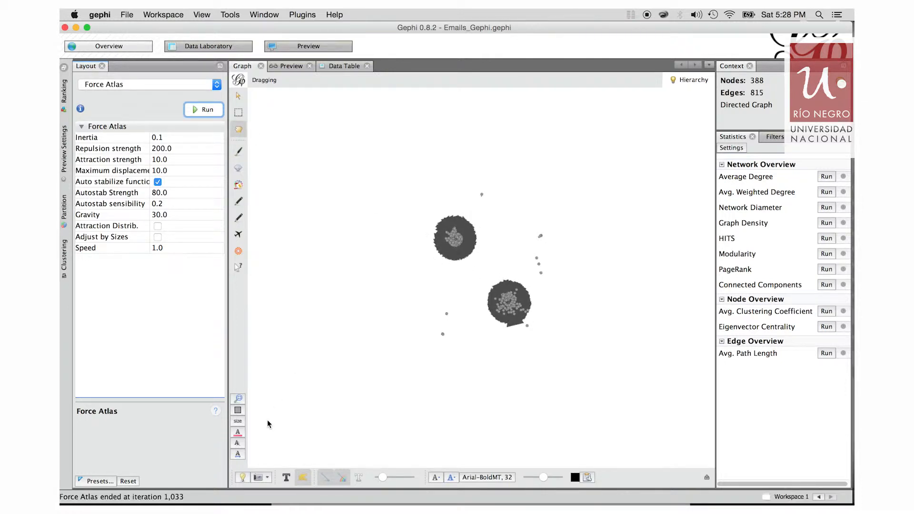
Inspect the resulting clusters up close and run the Yifan Hu layout with its default properties.
scroll(305, 386, "up", 3)
scroll(487, 287, "down", 2)
scroll(487, 287, "up", 5)
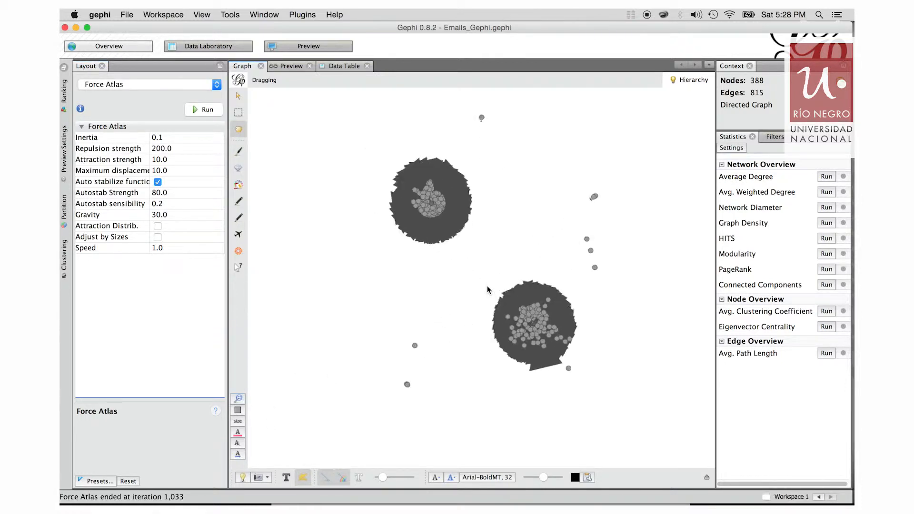
scroll(487, 288, "down", 3)
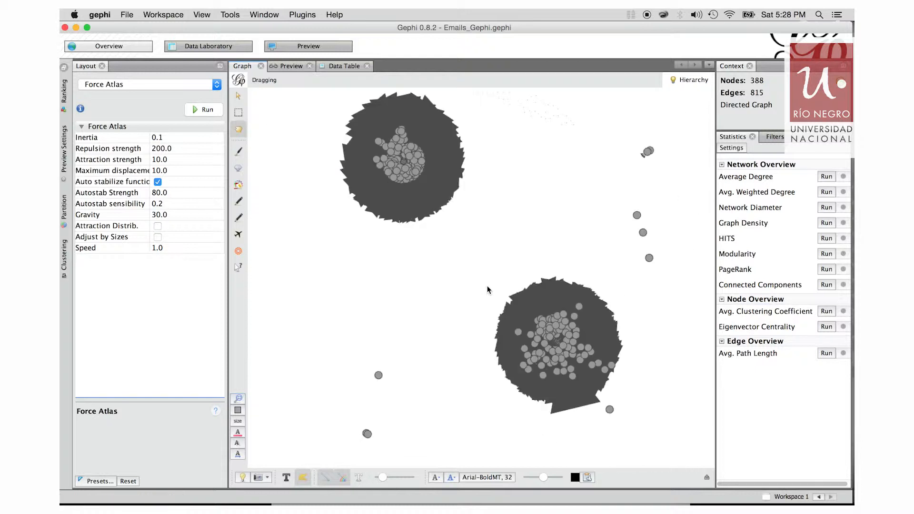
scroll(418, 279, "up", 1)
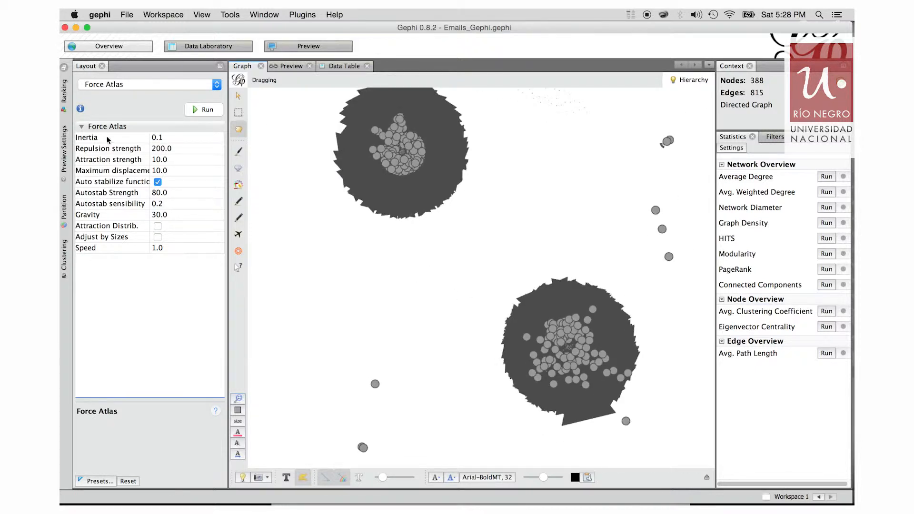
left_click(203, 88)
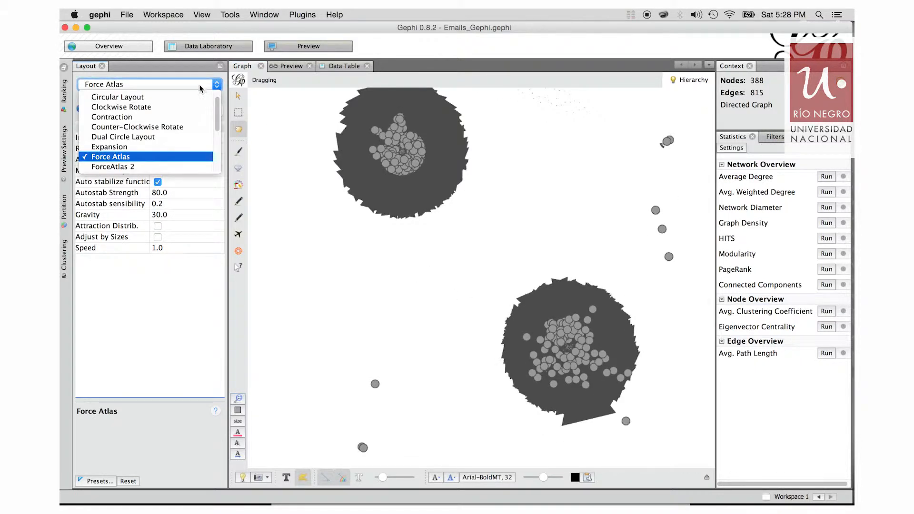
scroll(172, 125, "down", 4)
scroll(167, 126, "down", 5)
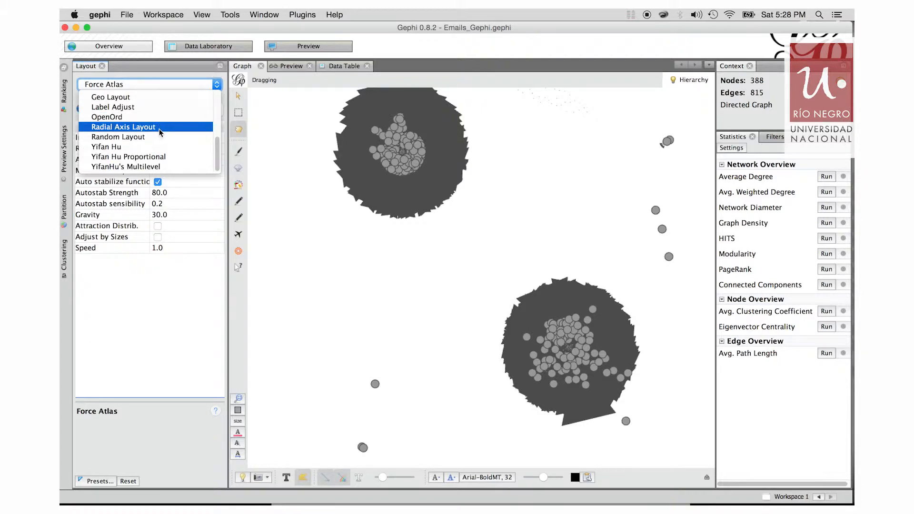
left_click(113, 148)
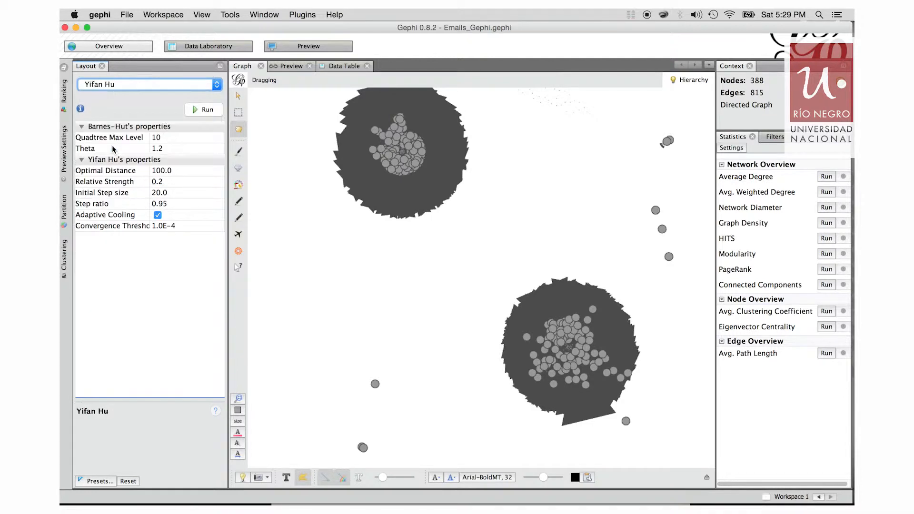
left_click(199, 112)
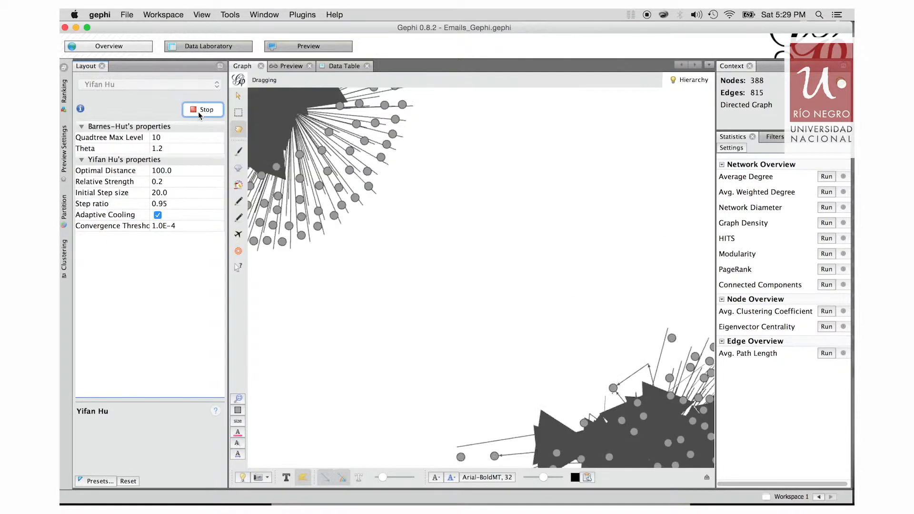
Inspect the Yifan Hu result, and run the Random Layout on the graph with a space size of 50.0.
left_click(243, 398)
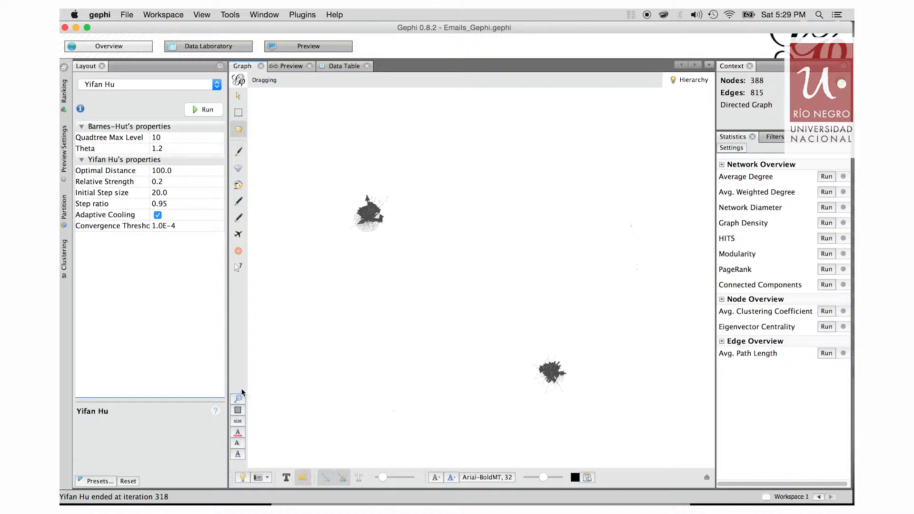
scroll(398, 249, "up", 5)
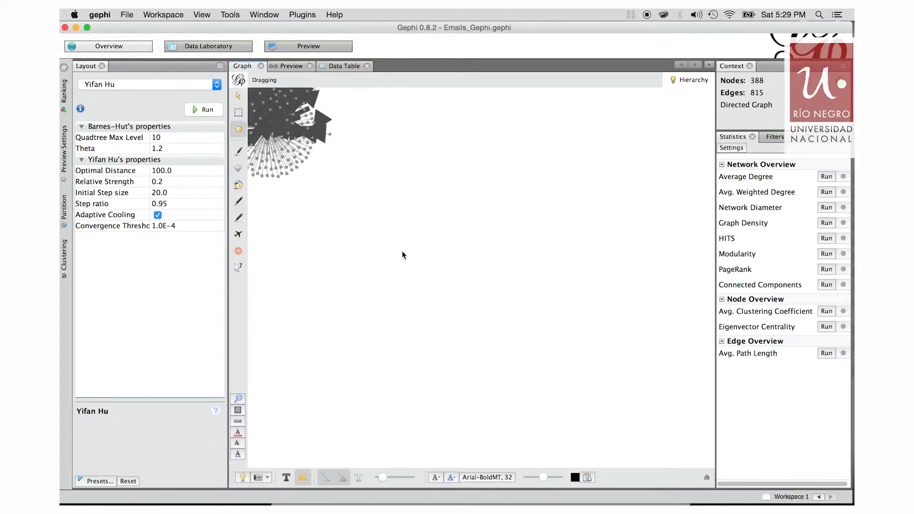
scroll(329, 208, "up", 2)
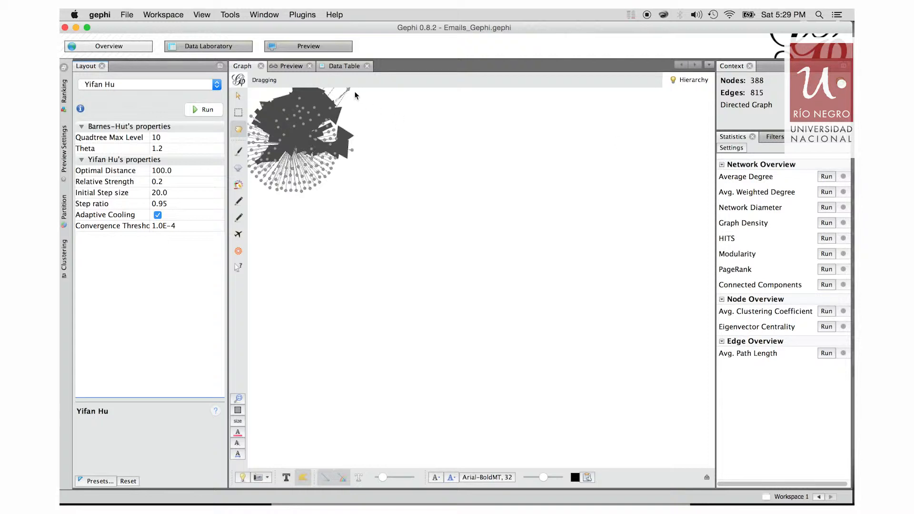
left_click(205, 86)
left_click(191, 137)
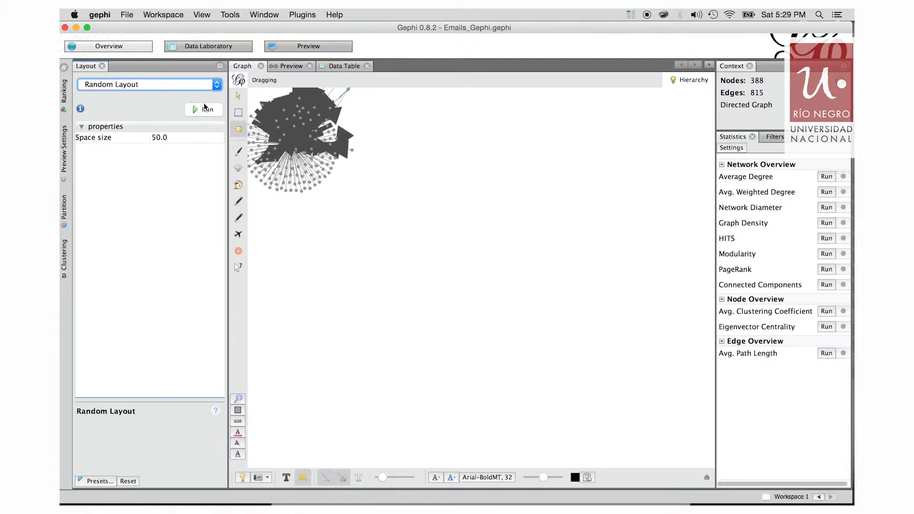
left_click(204, 109)
left_click(240, 399)
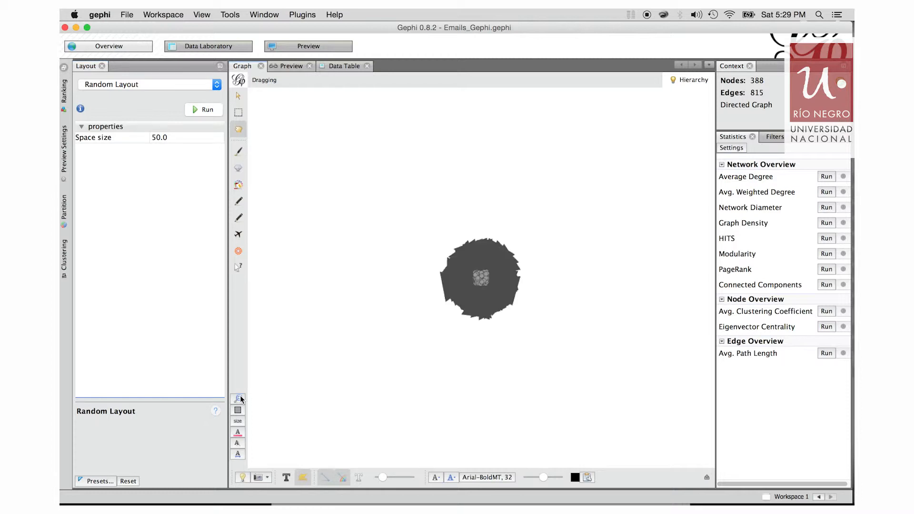
Run the Yifan Hu Proportional layout on the graph with its default properties.
left_click(215, 84)
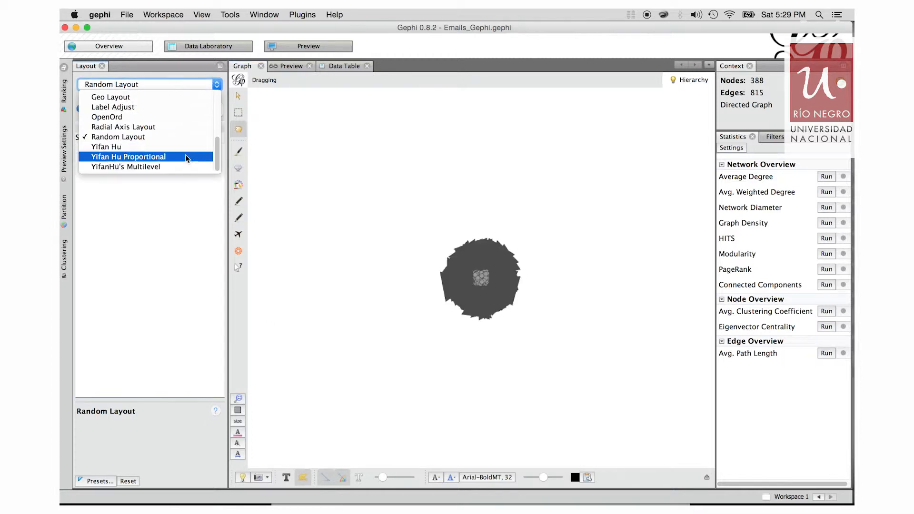
left_click(186, 157)
left_click(204, 109)
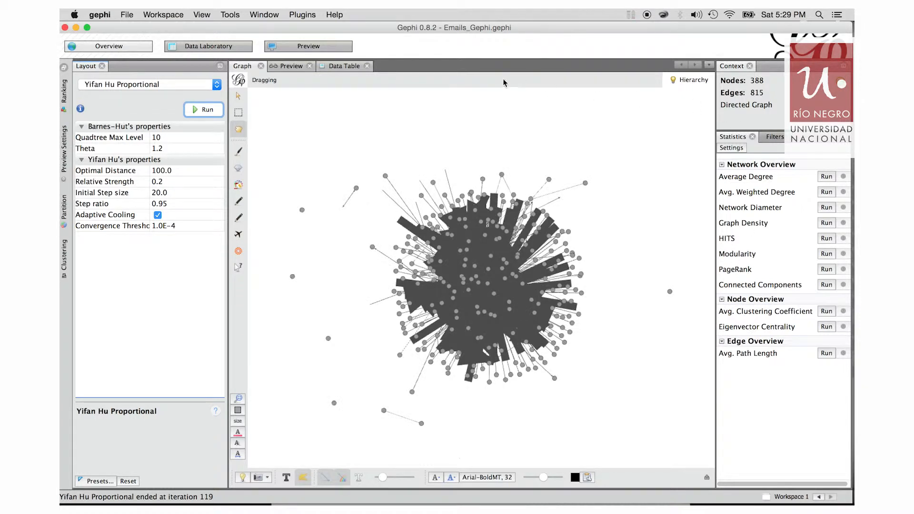
Examine the node list in the data table, checking the Id and Label columns of the imported email contacts.
left_click(288, 69)
left_click(345, 67)
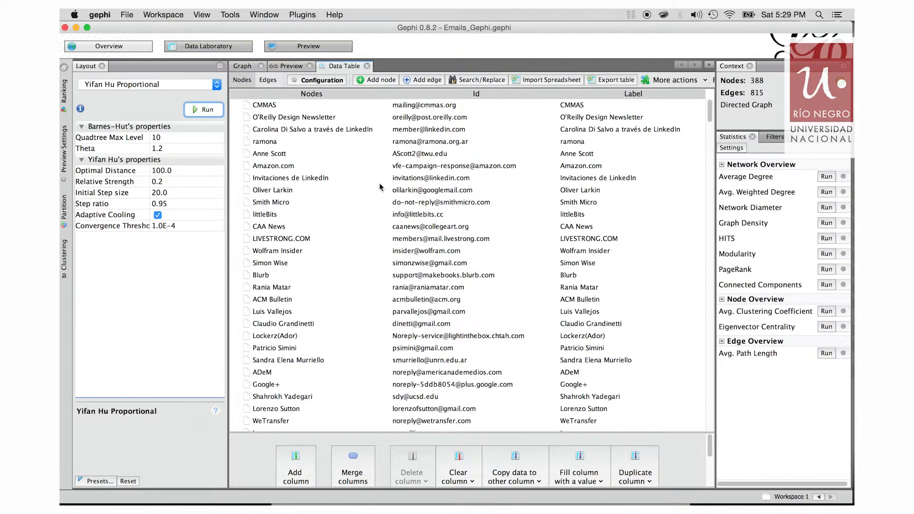
scroll(380, 188, "down", 2)
scroll(380, 188, "down", 10)
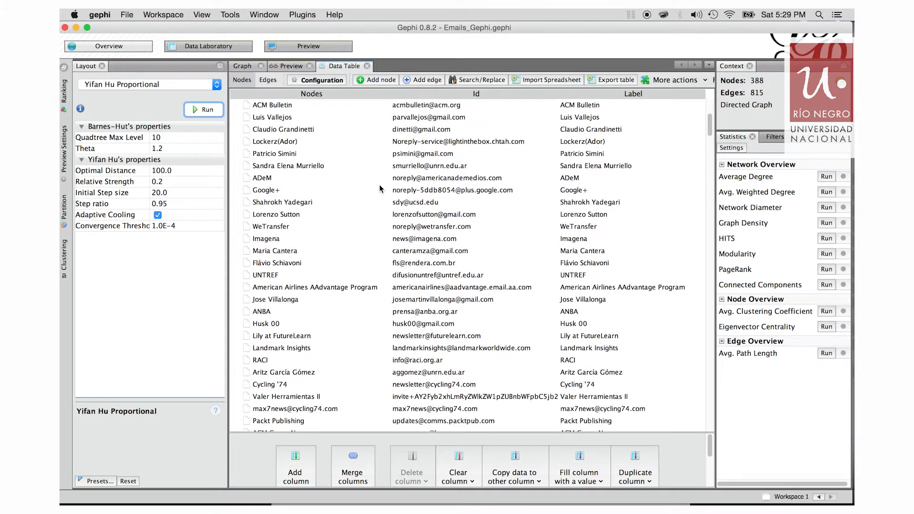
scroll(379, 188, "down", 7)
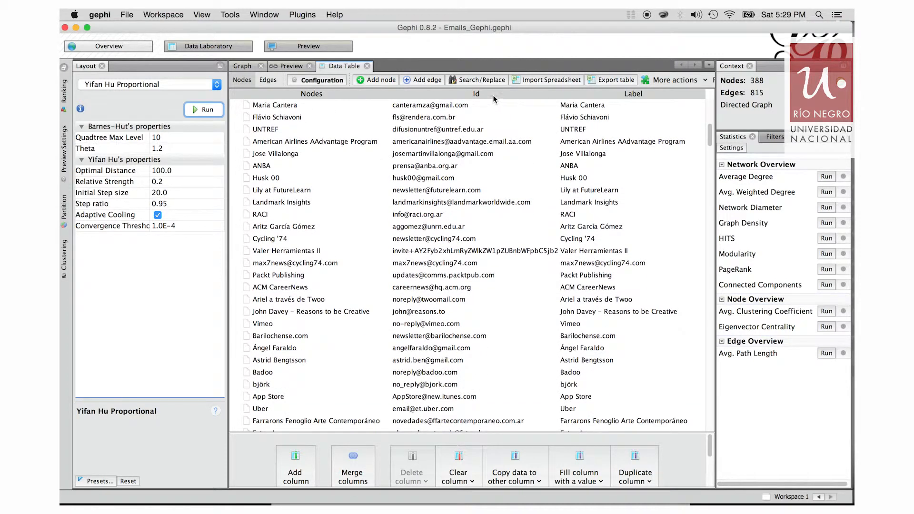
scroll(478, 148, "down", 4)
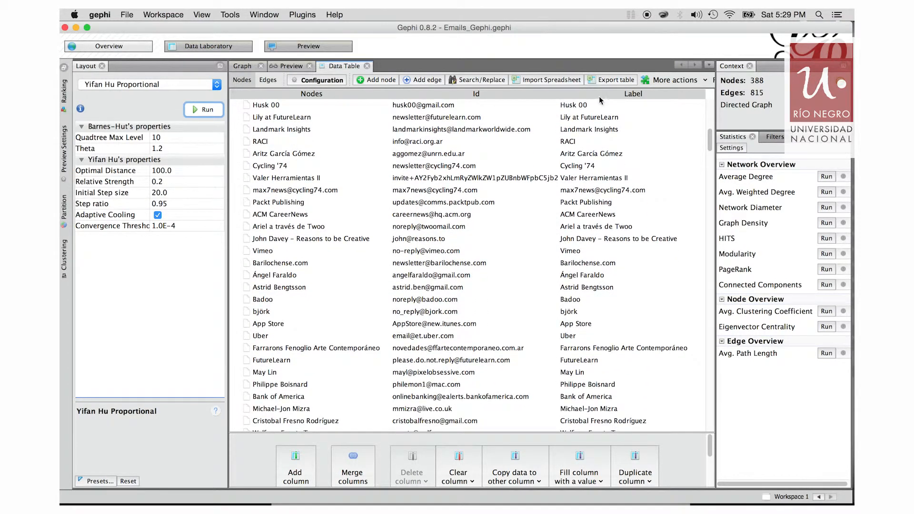
scroll(551, 171, "down", 12)
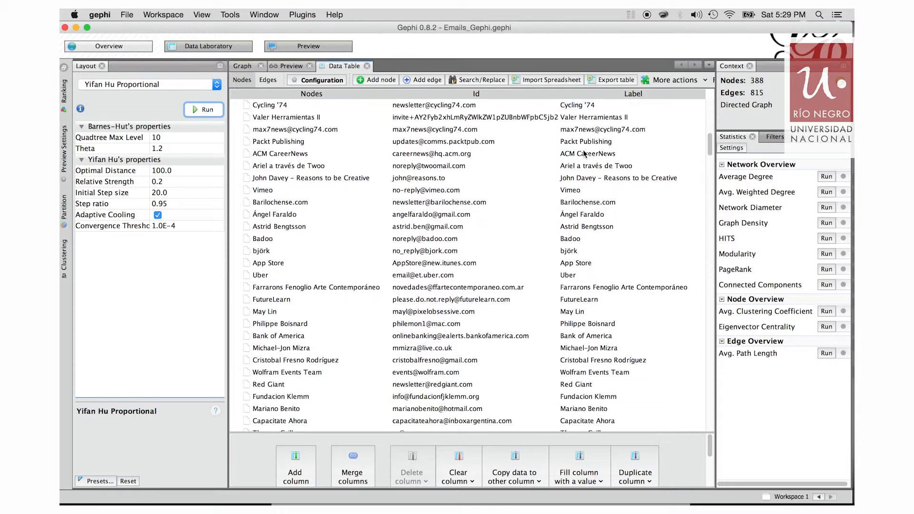
scroll(548, 172, "down", 20)
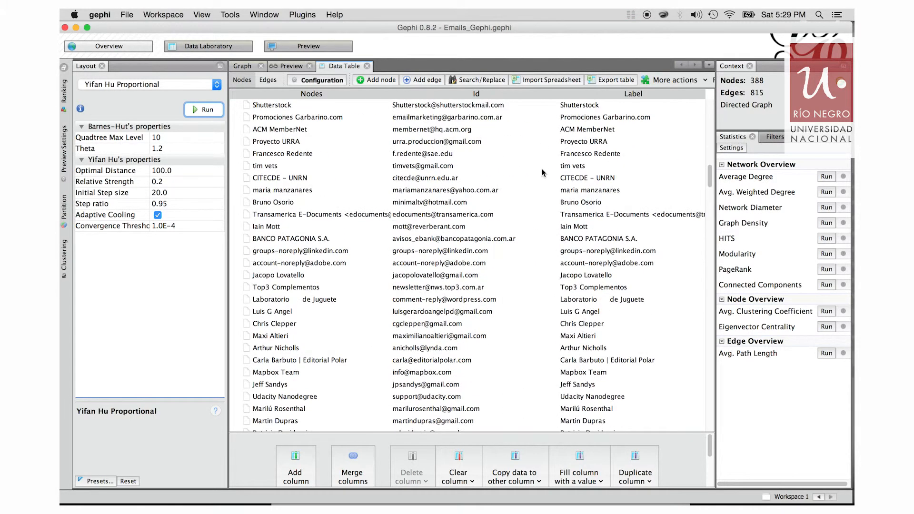
scroll(539, 169, "up", 20)
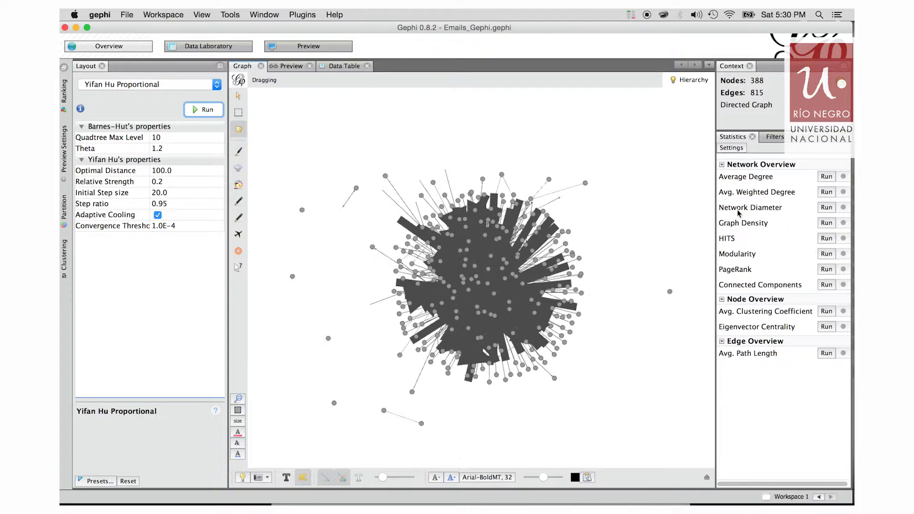
Calculate the network diameter as a directed graph and review the centrality distributions in the Graph Distance Report.
left_click(828, 208)
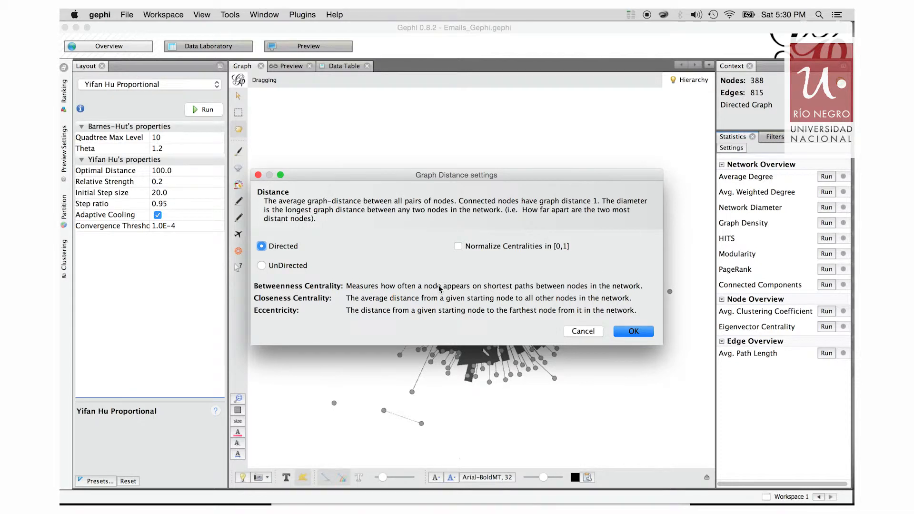
left_click(632, 332)
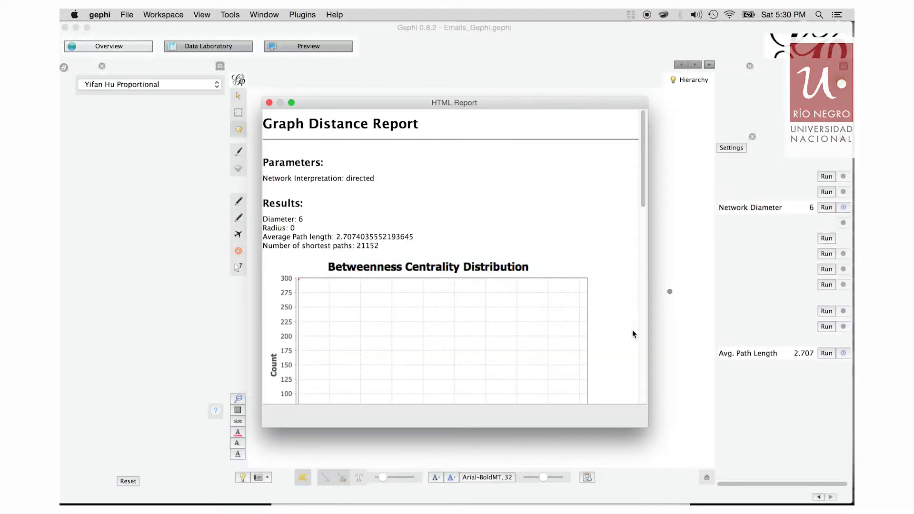
left_click_drag(643, 194, 649, 302)
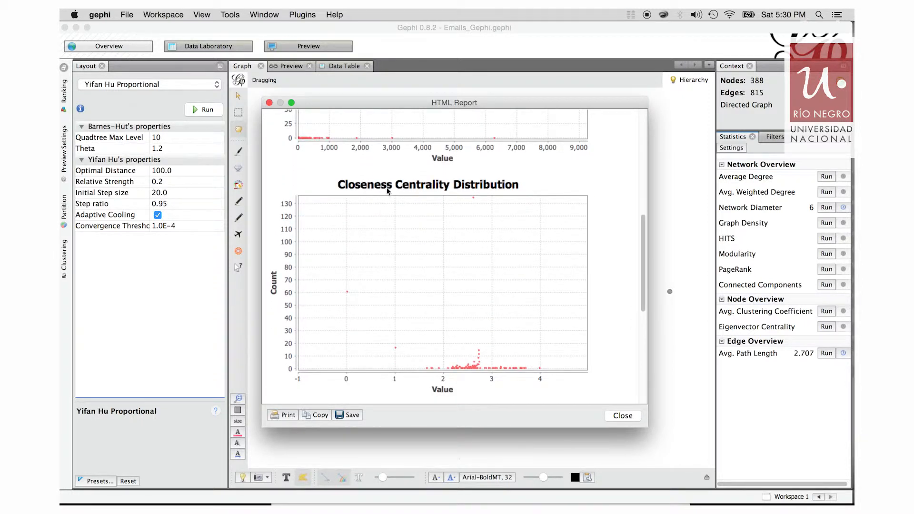
left_click_drag(642, 246, 637, 389)
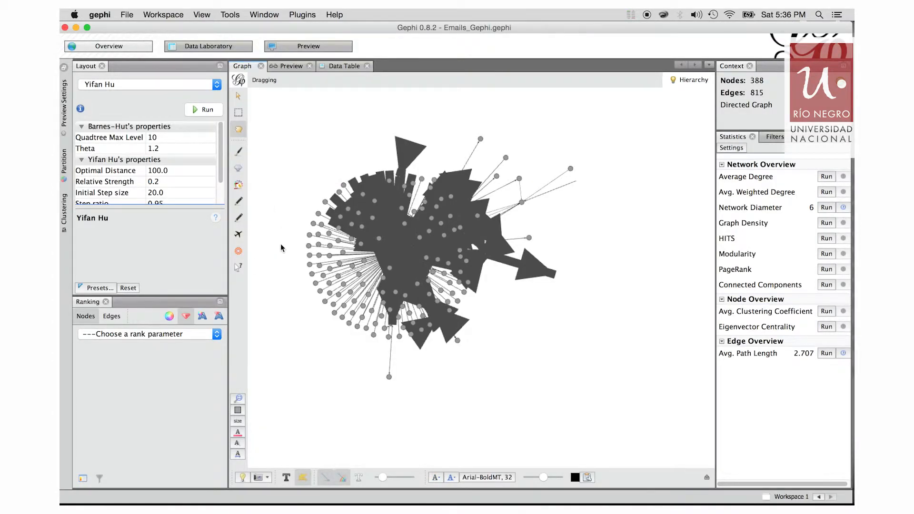
Run the Yifan Hu layout on the graph with an optimal distance of 100.0 and a relative strength of 0.2.
scroll(293, 250, "up", 1)
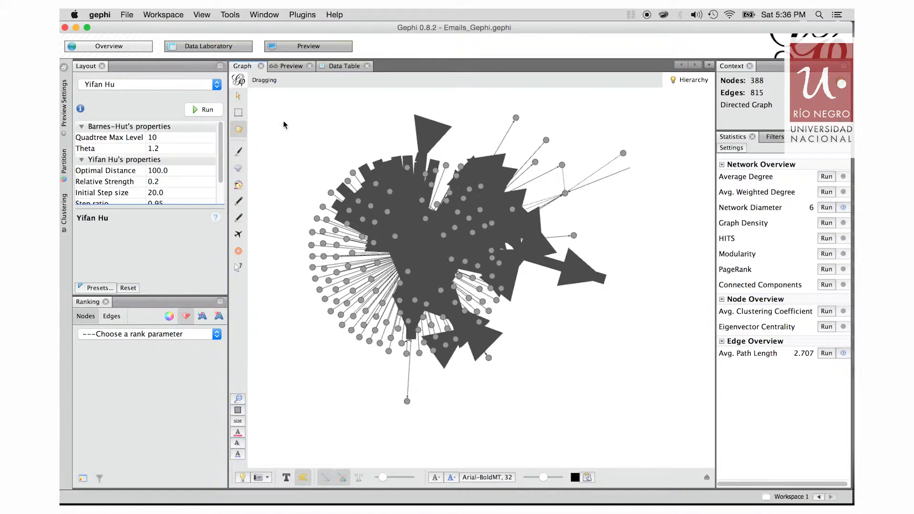
left_click(217, 85)
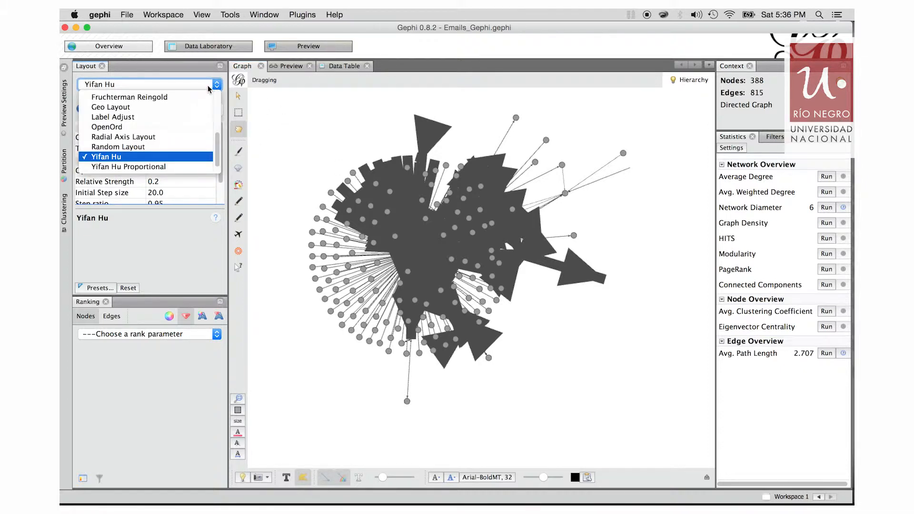
left_click(195, 156)
left_click(204, 110)
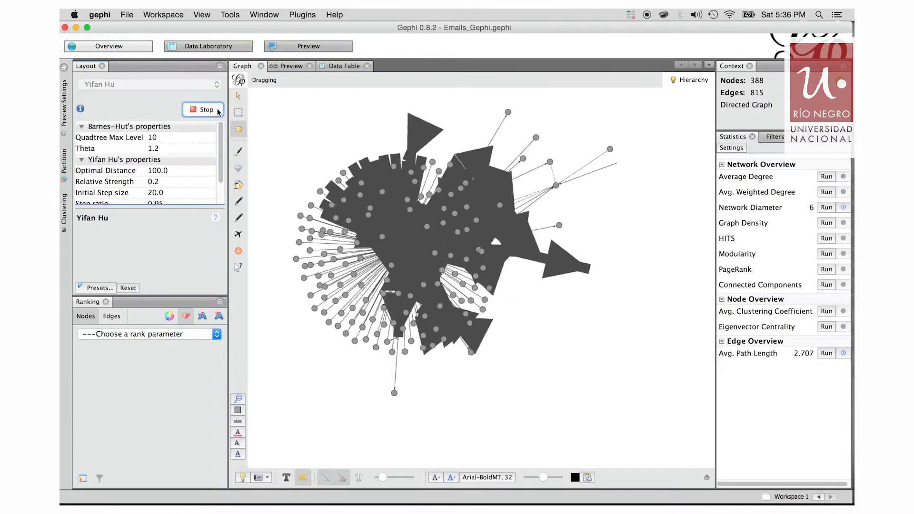
Examine the large cluster of the Yifan Hu layout up close, checking how its individual nodes connect to their neighbours.
left_click(239, 400)
scroll(393, 229, "up", 5)
scroll(393, 229, "up", 1)
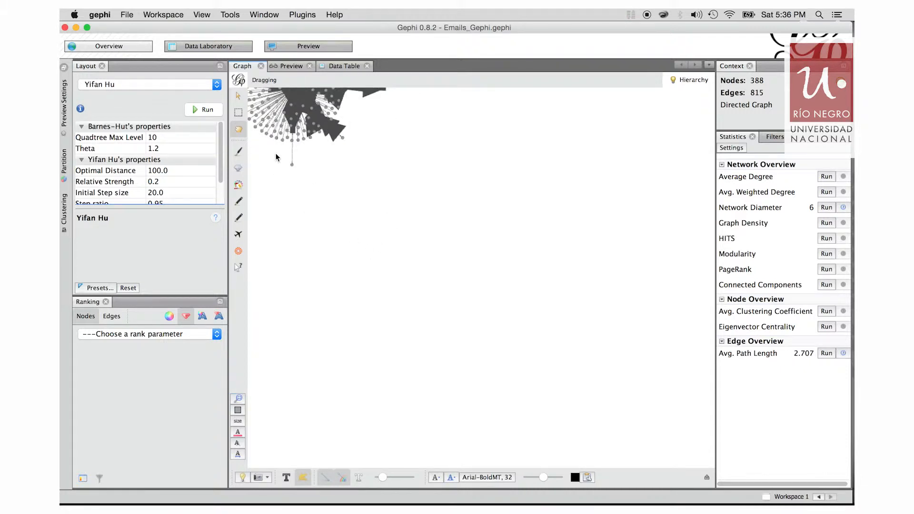
left_click(238, 398)
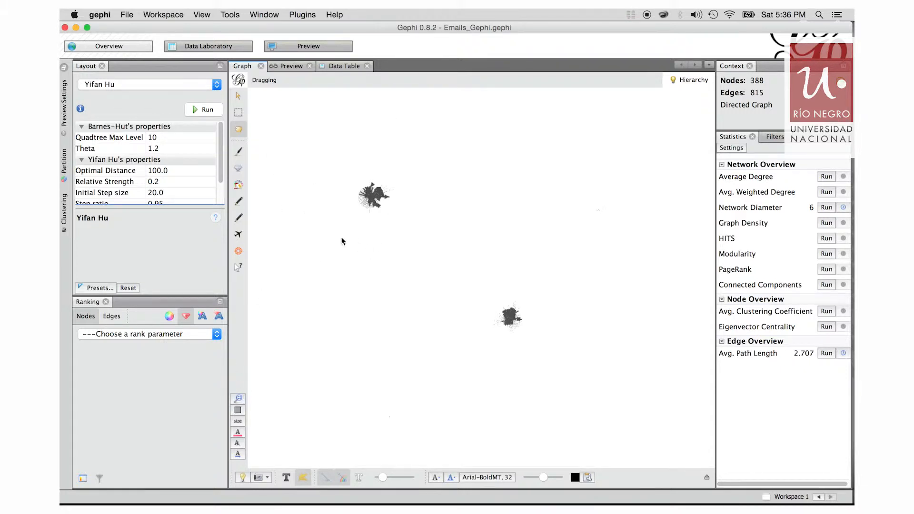
scroll(373, 198, "up", 5)
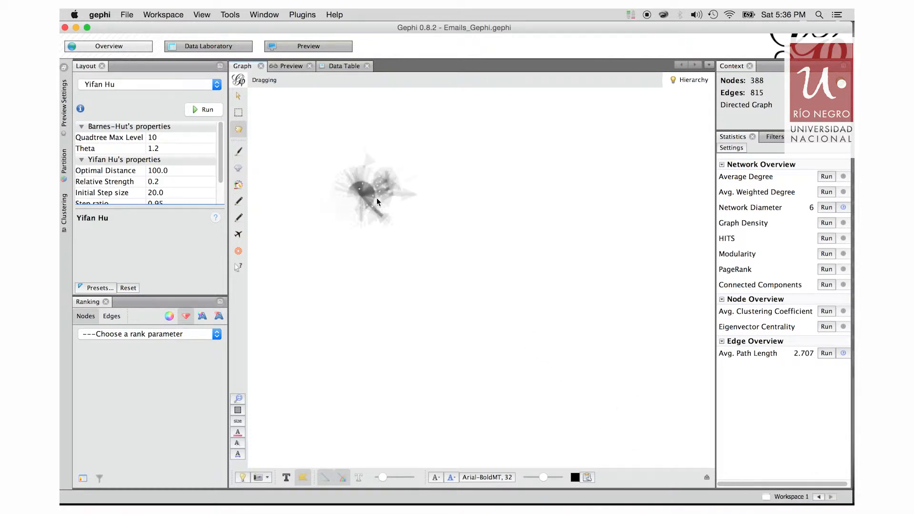
scroll(376, 199, "up", 3)
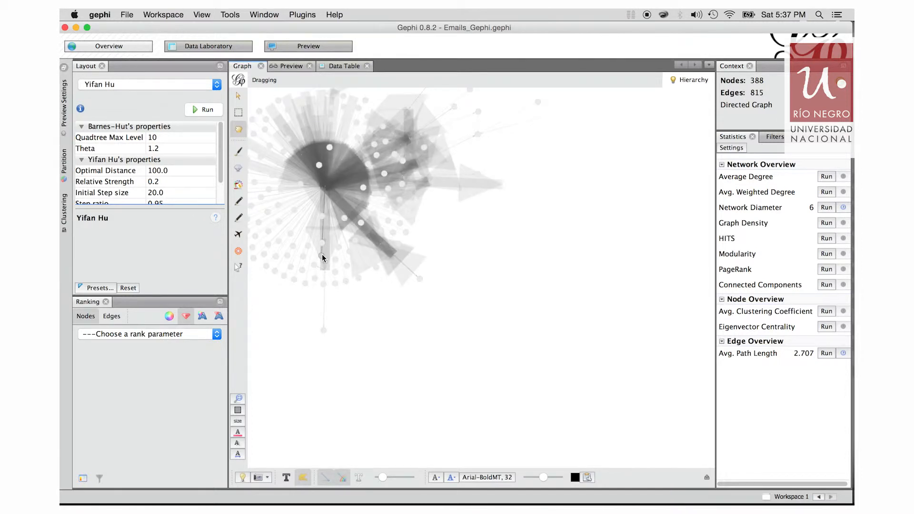
left_click_drag(323, 259, 336, 262)
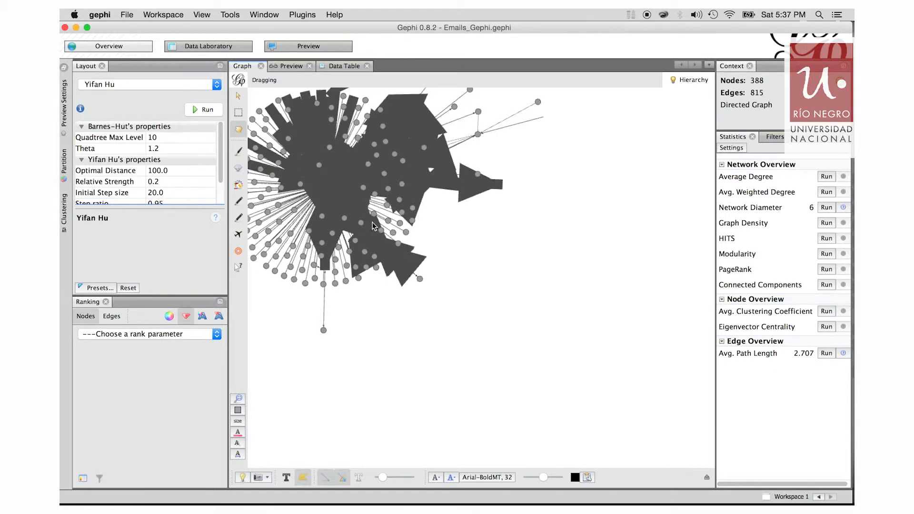
scroll(381, 223, "up", 5)
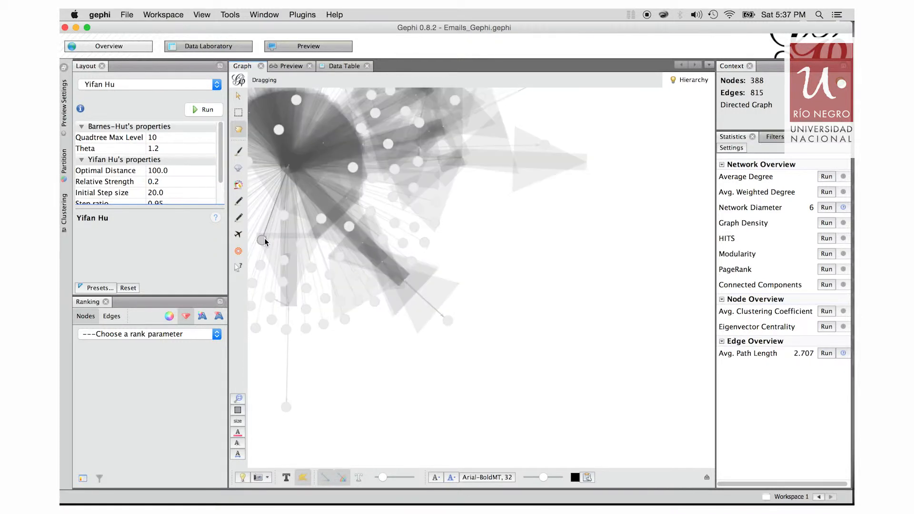
left_click_drag(261, 266, 272, 299)
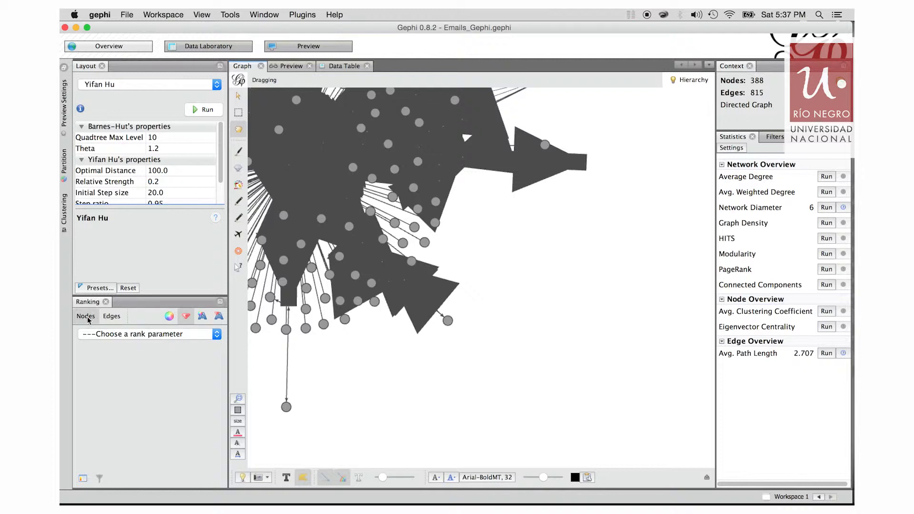
Switch the node ranking to colour and open the list of available rank parameters.
left_click(172, 317)
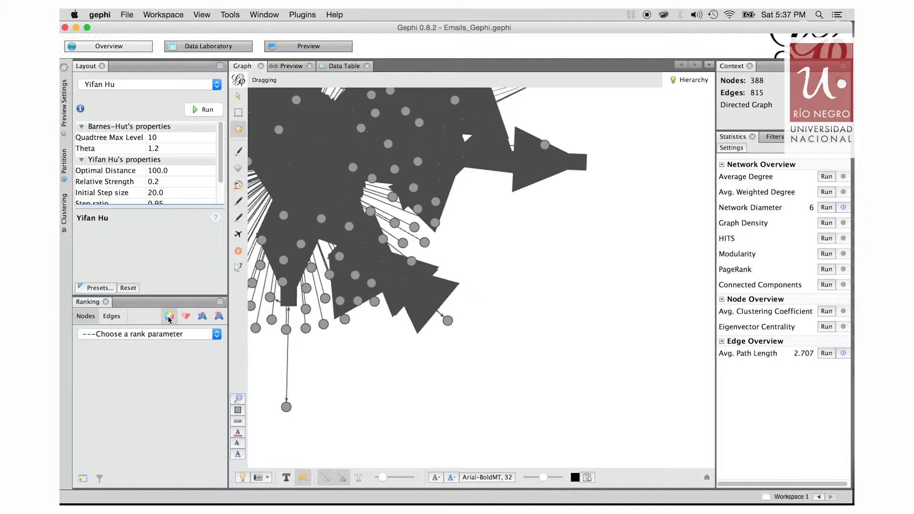
left_click(214, 336)
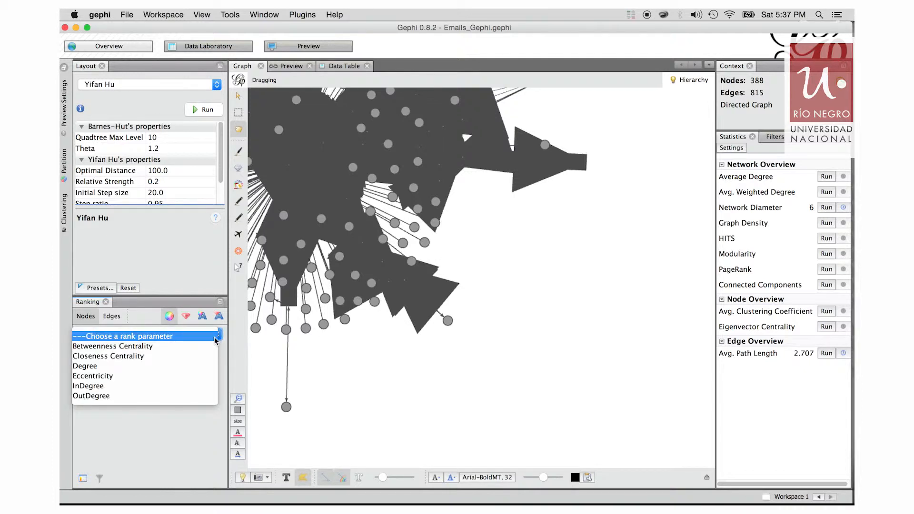
left_click(204, 291)
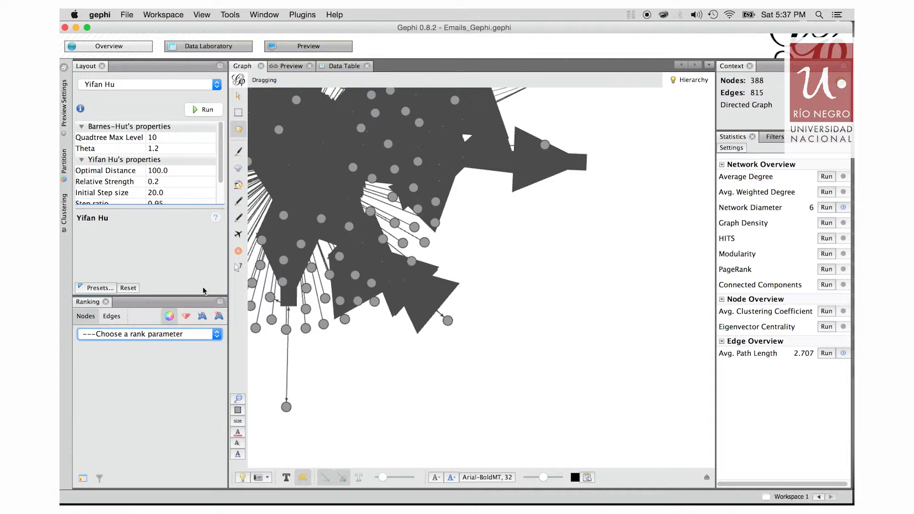
left_click(189, 328)
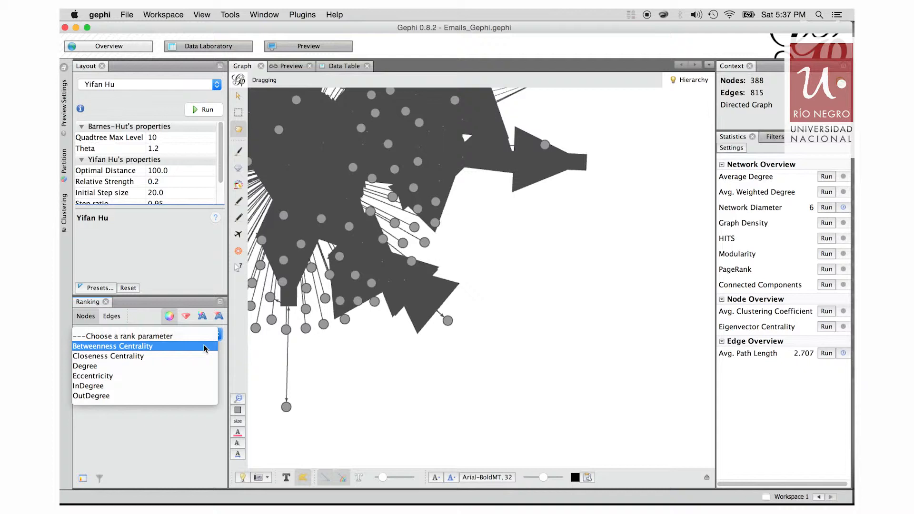
Recalculate the directed network diameter and review the betweenness and closeness centrality distributions in its report.
left_click(827, 208)
left_click(635, 332)
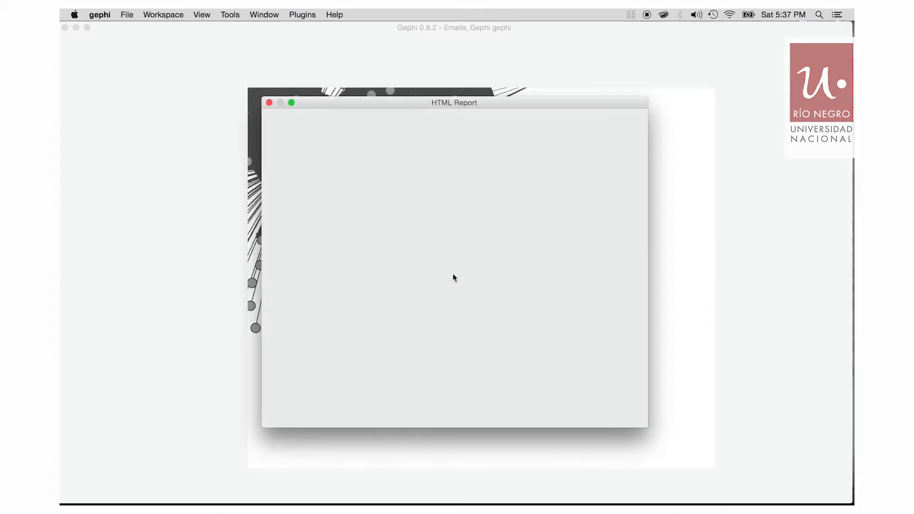
scroll(564, 219, "down", 10)
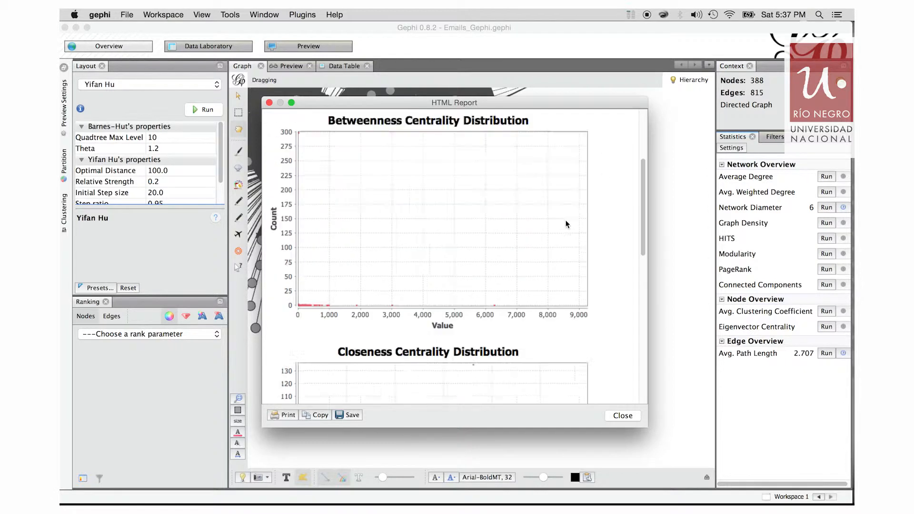
scroll(563, 219, "up", 4)
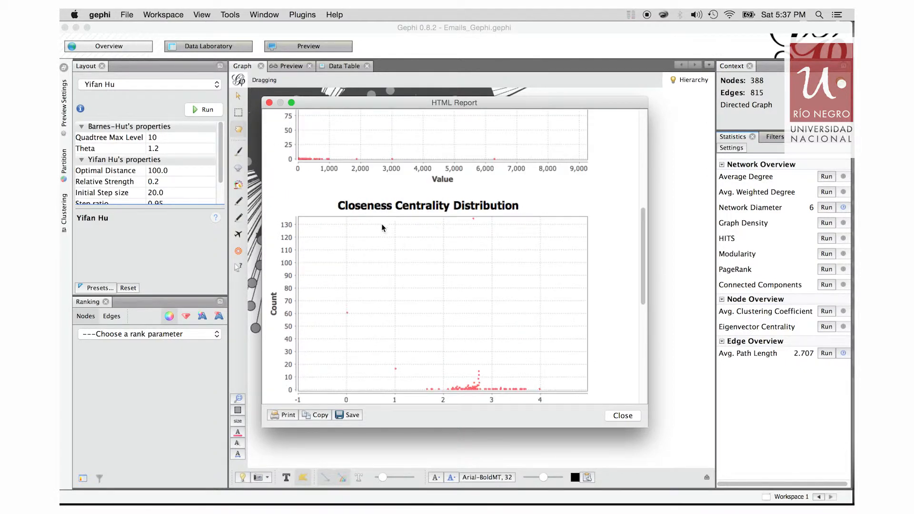
Review the diameter, path length and betweenness results in the network diameter report, and close the report.
scroll(476, 226, "up", 6)
scroll(467, 233, "down", 3)
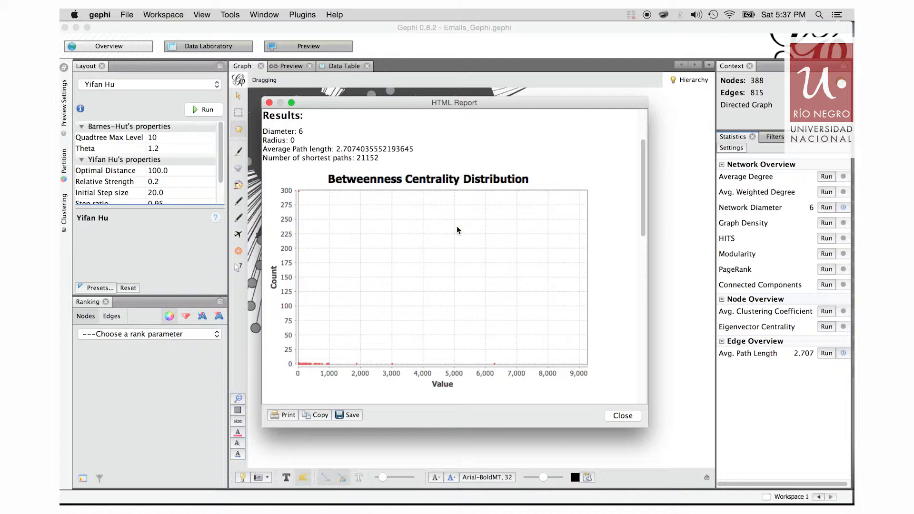
left_click(623, 416)
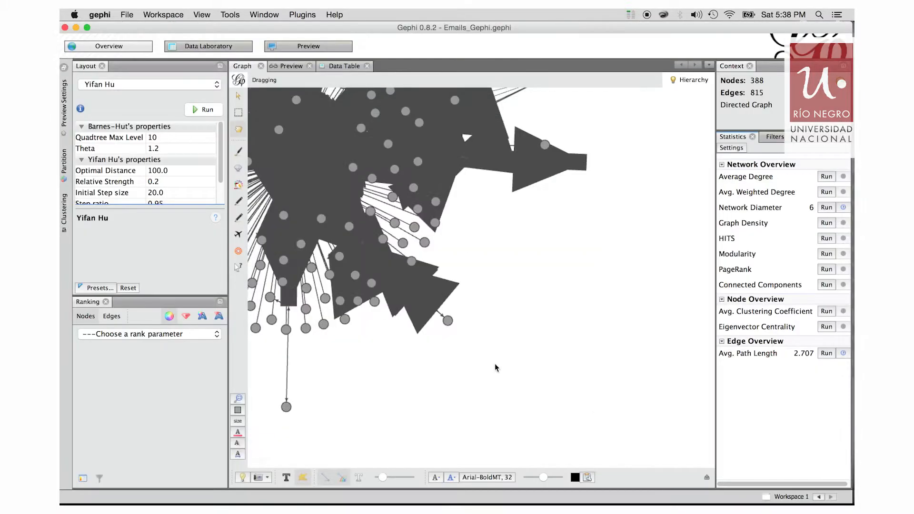
Colour the graph's nodes by Betweenness Centrality using the default colour gradient over the full range.
left_click(156, 337)
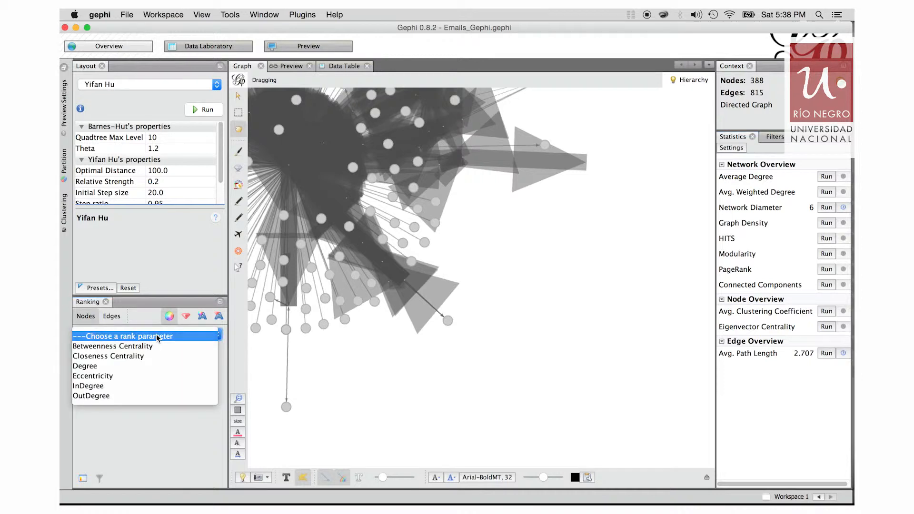
left_click(159, 346)
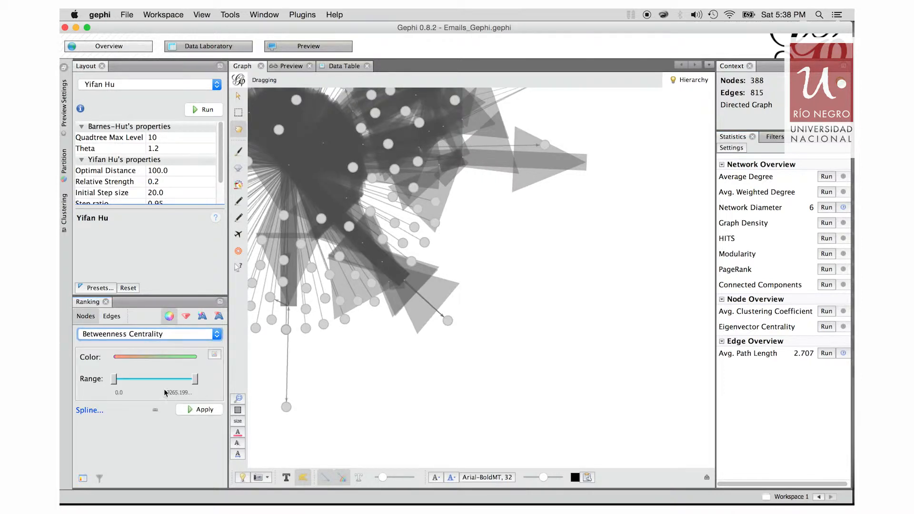
left_click(205, 413)
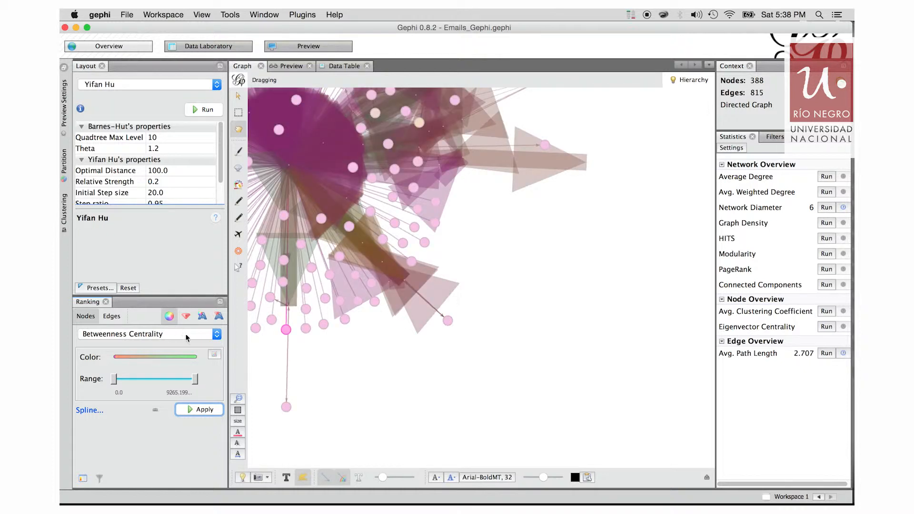
Size the nodes by Betweenness Centrality with a minimum size of 10 and a maximum size of 50.
left_click(187, 316)
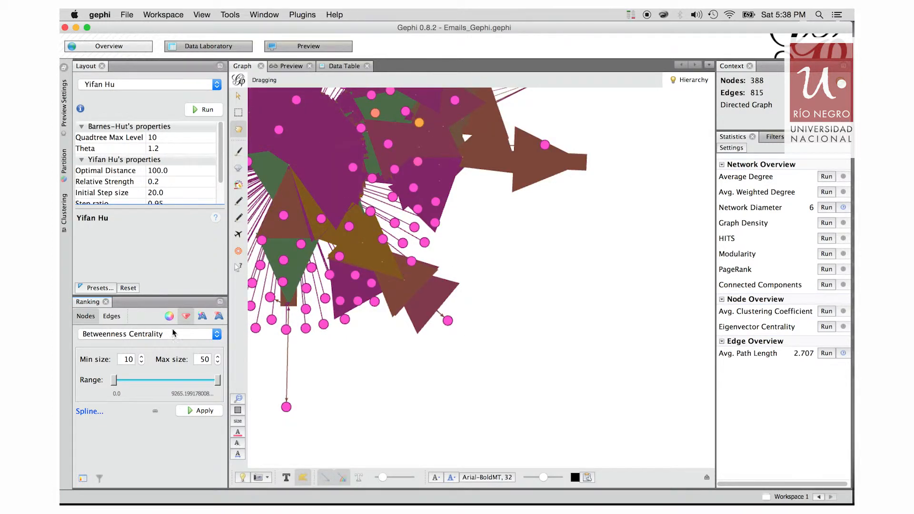
left_click(220, 415)
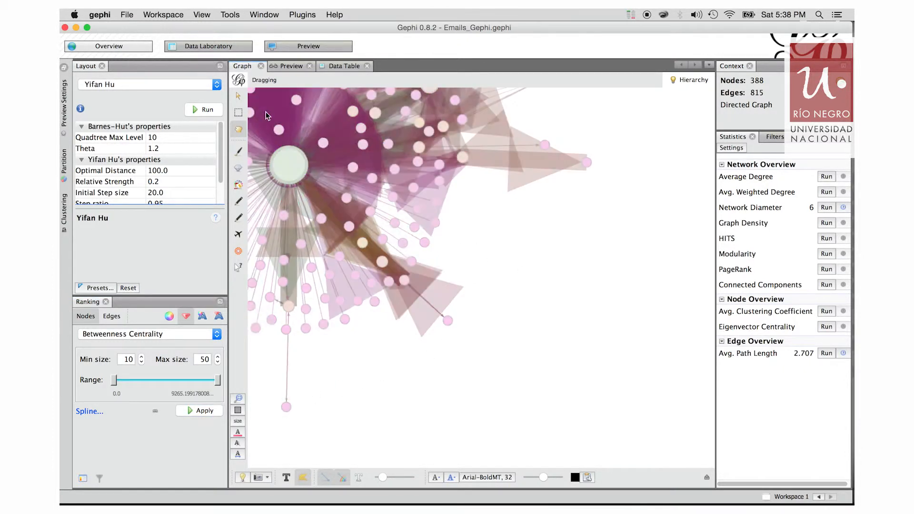
scroll(414, 175, "down", 5)
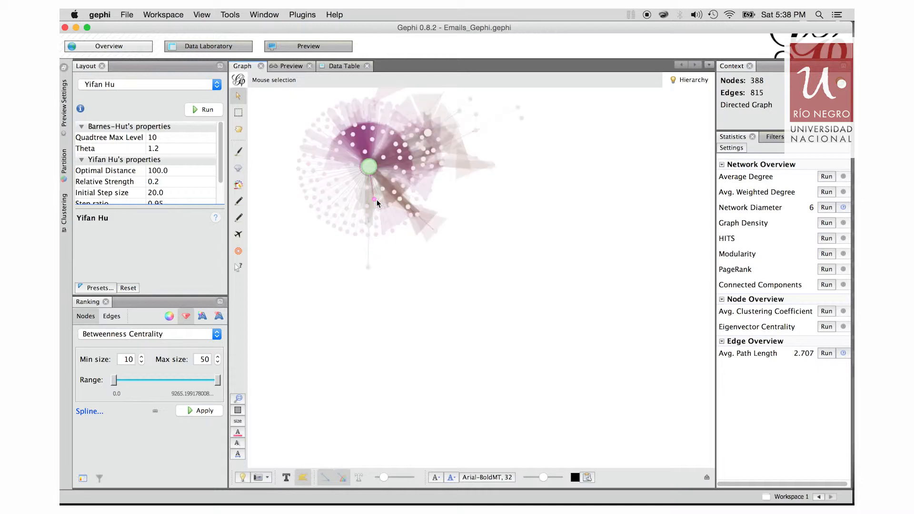
scroll(381, 184, "up", 2)
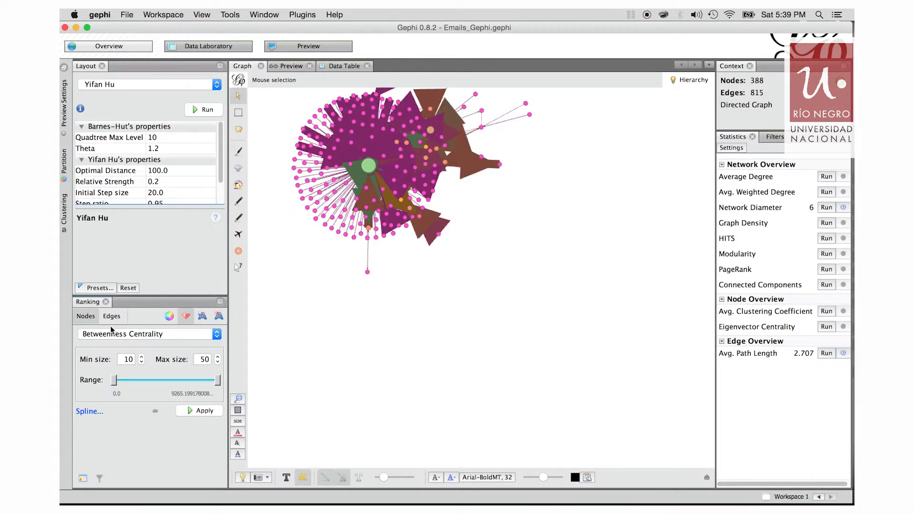
left_click(169, 317)
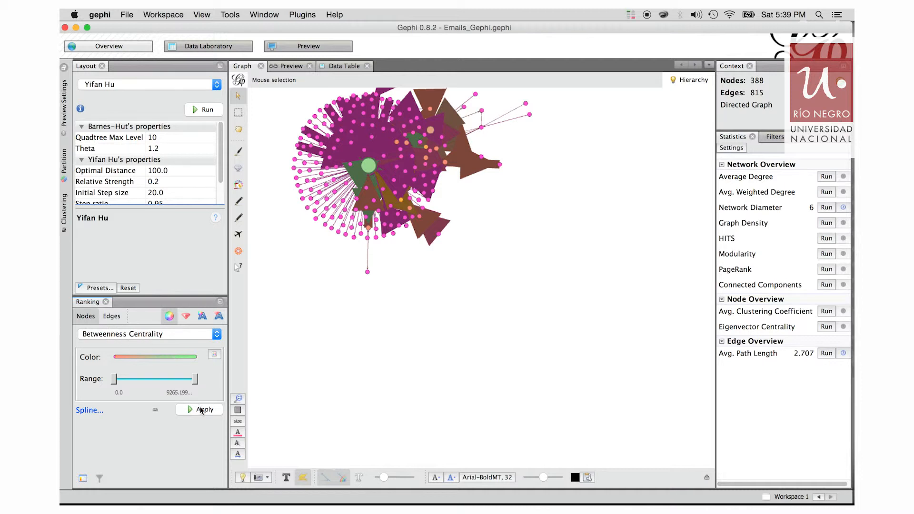
left_click(186, 317)
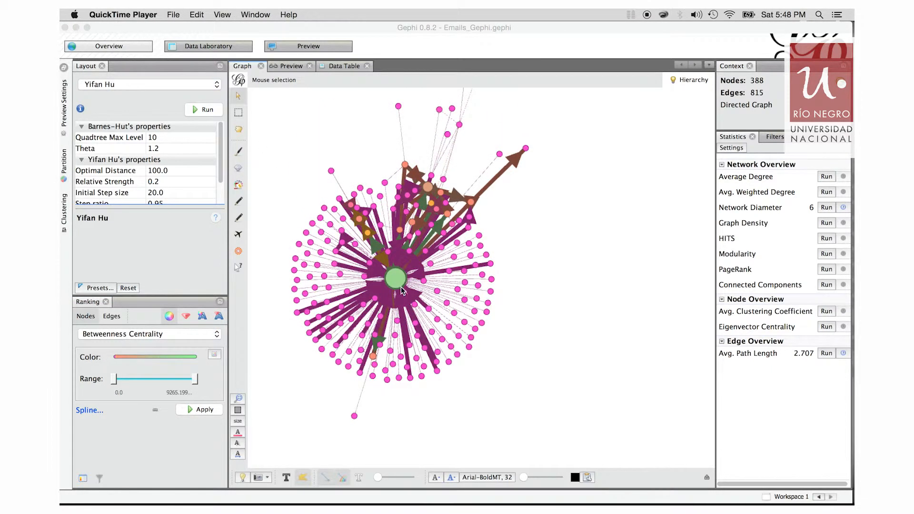
Inspect the connections of the large green central node and reduce the edge thickness to thin lines.
left_click(402, 285)
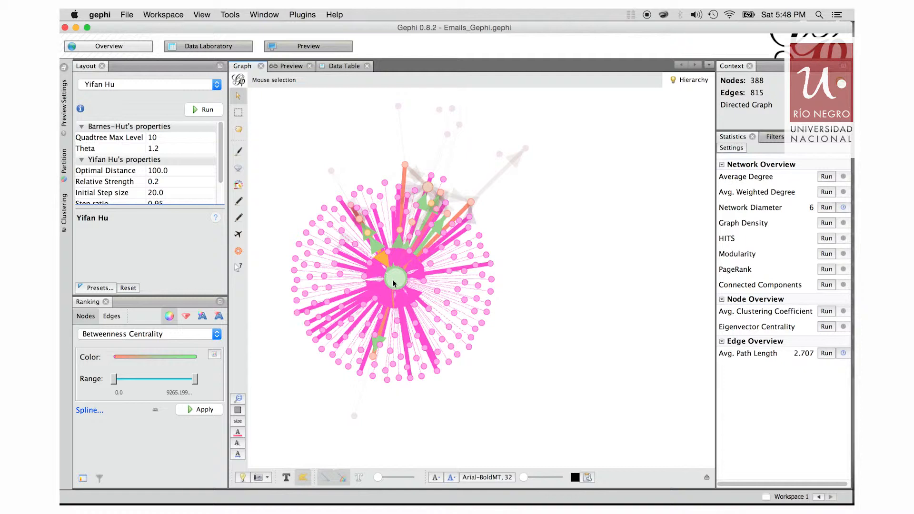
scroll(393, 283, "up", 5)
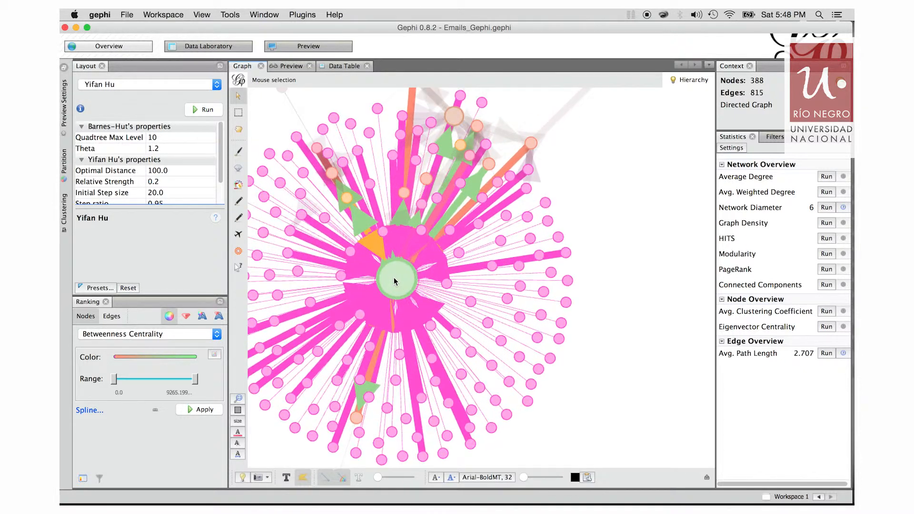
scroll(394, 282, "up", 3)
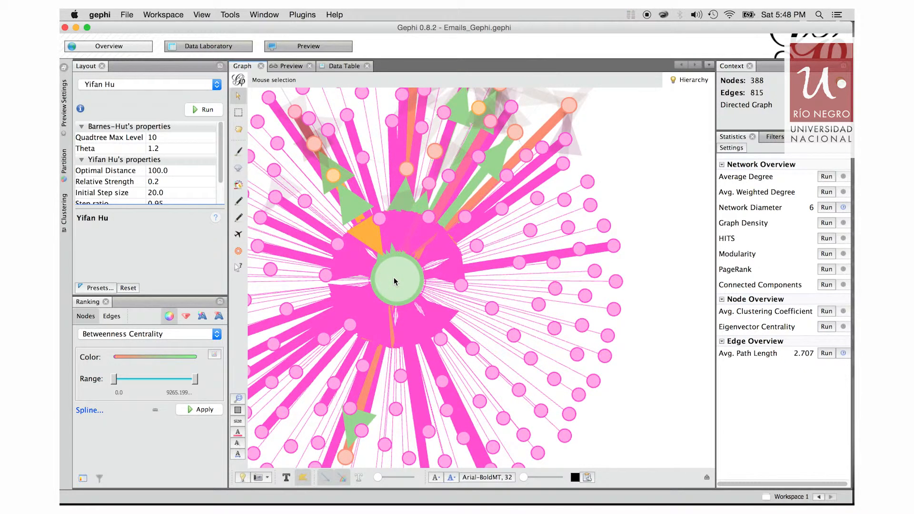
scroll(394, 281, "down", 2)
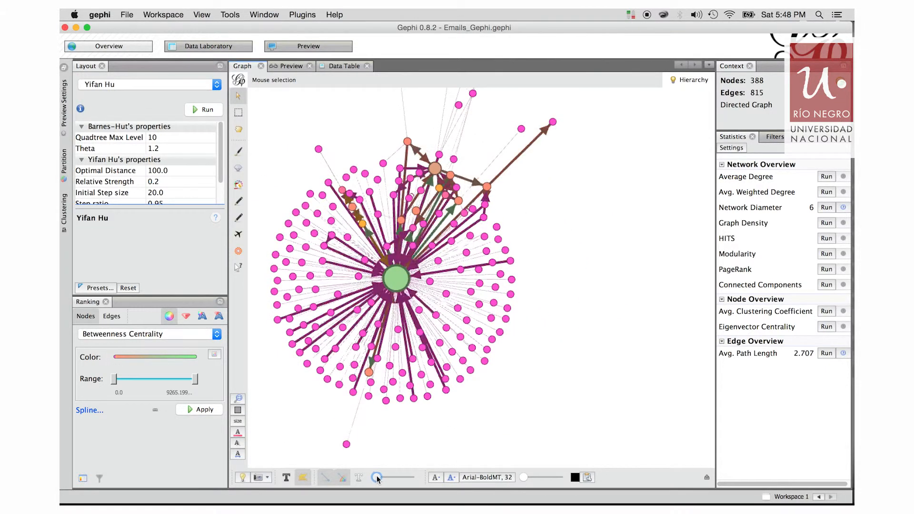
mouse_move(376, 477)
left_mouse_down()
mouse_move(390, 479)
mouse_move(376, 479)
left_mouse_up()
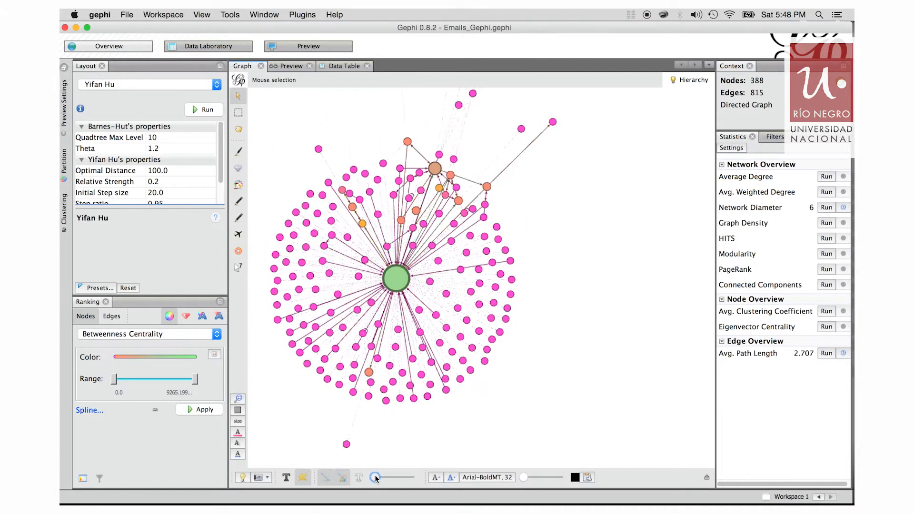
Delete the large green central node from the graph and confirm the deletion.
scroll(401, 349, "up", 5)
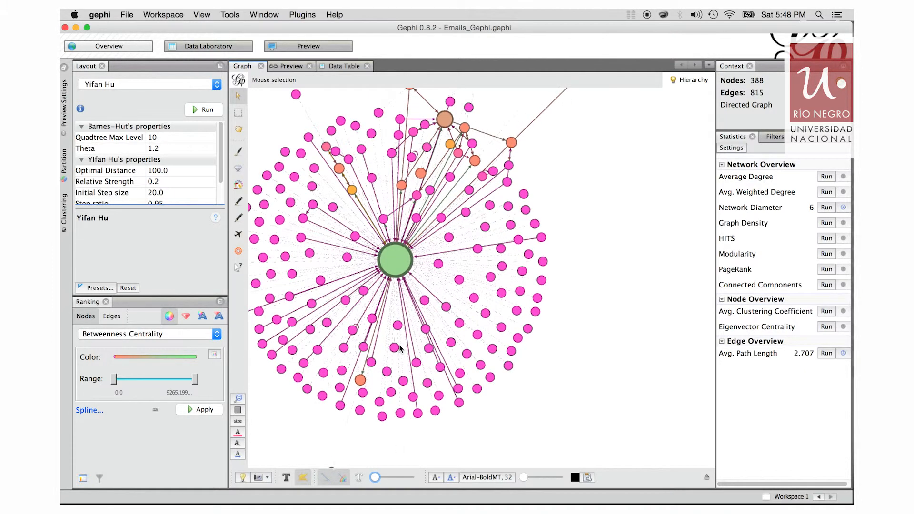
scroll(400, 349, "up", 1)
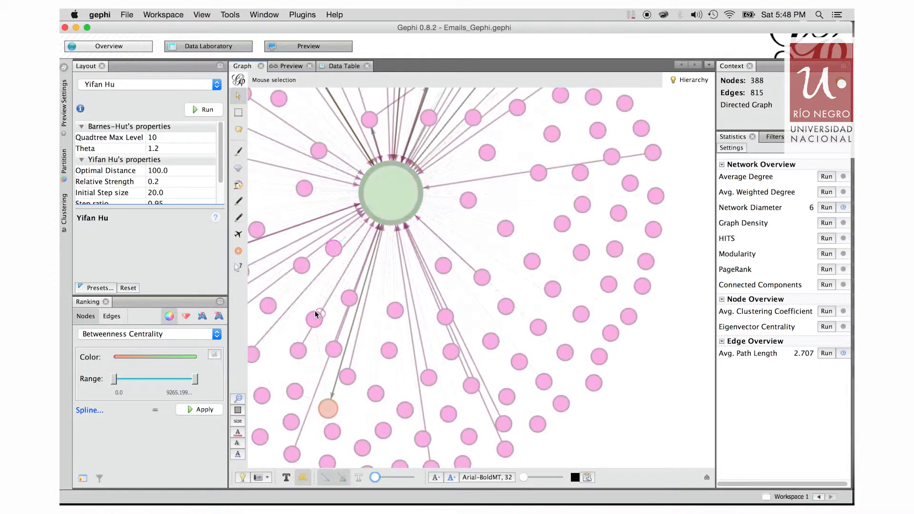
scroll(314, 323, "down", 5)
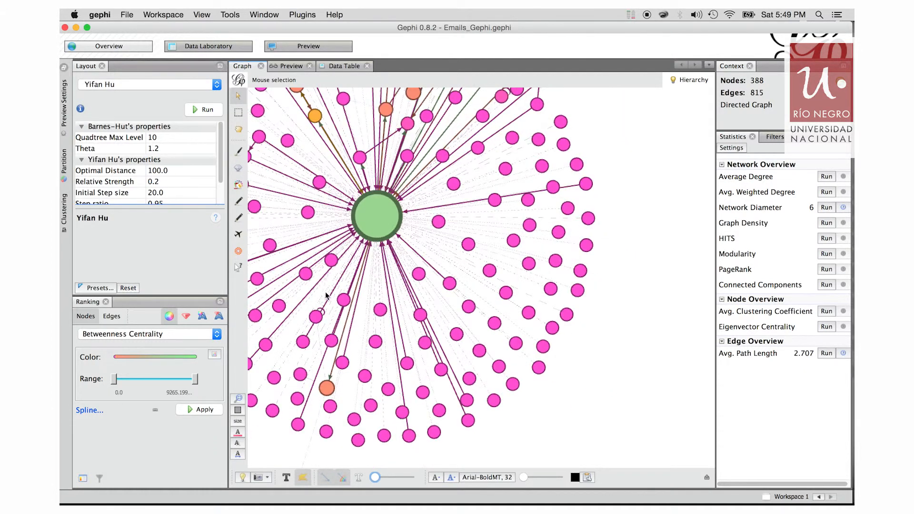
scroll(327, 294, "down", 3)
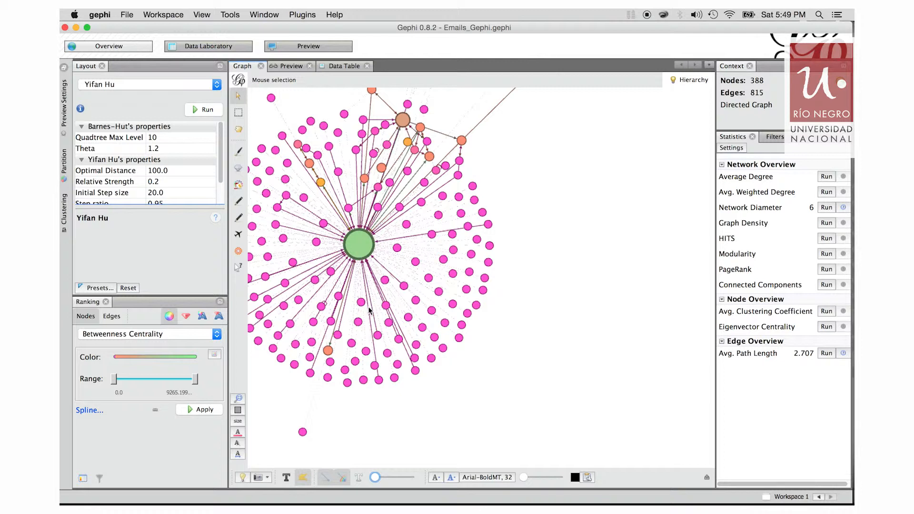
right_click(360, 247)
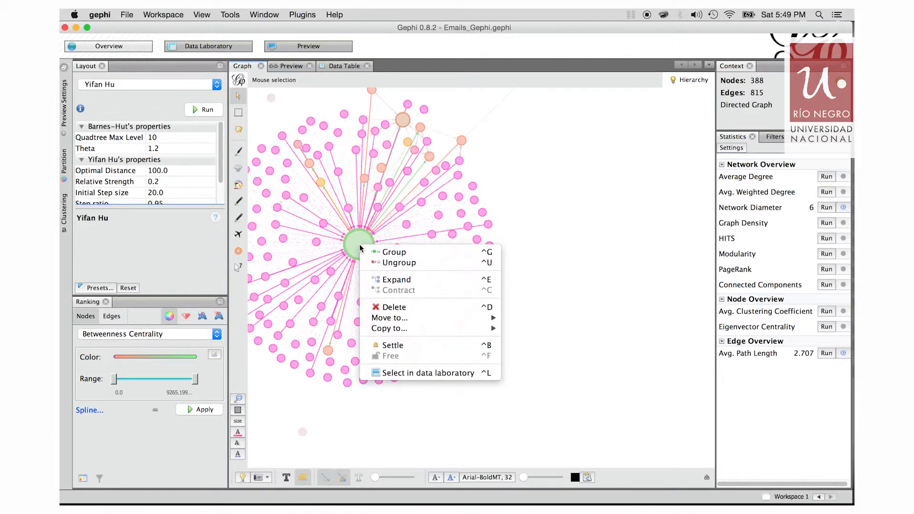
left_click(405, 307)
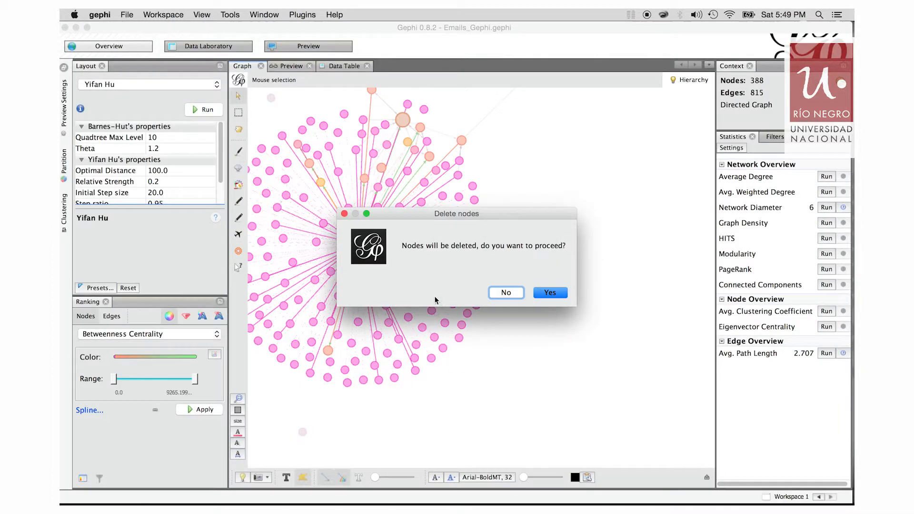
left_click(549, 293)
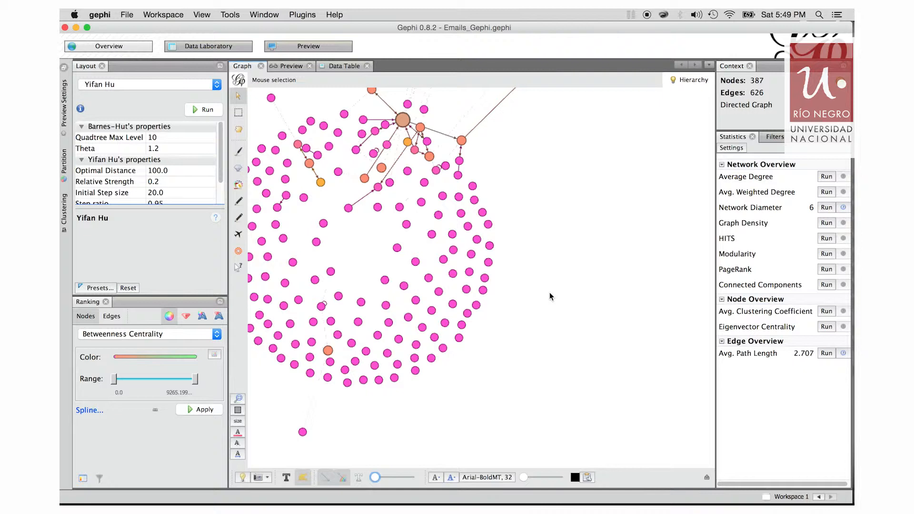
Rerun the Yifan Hu layout on the remaining network, centre the graph and look closely at the rearranged nodes.
left_click(206, 110)
left_click(237, 399)
scroll(368, 304, "up", 6)
scroll(381, 287, "up", 5)
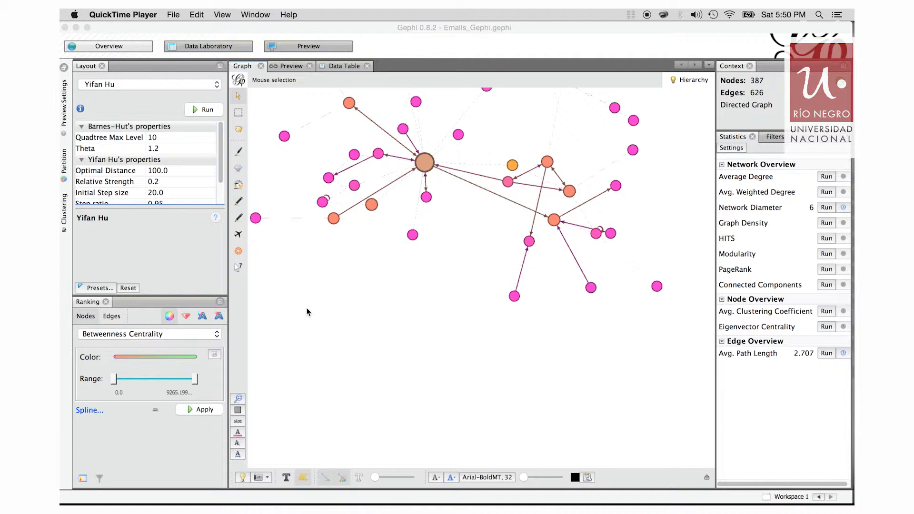
Reapply the Betweenness Centrality colour ranking to the remaining nodes and centre the whole graph in view.
left_click(91, 317)
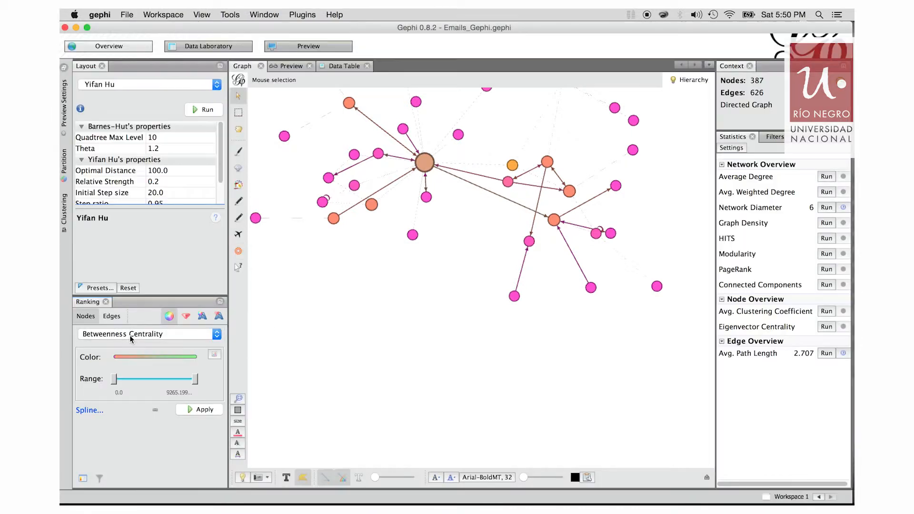
left_click(204, 413)
left_click(238, 399)
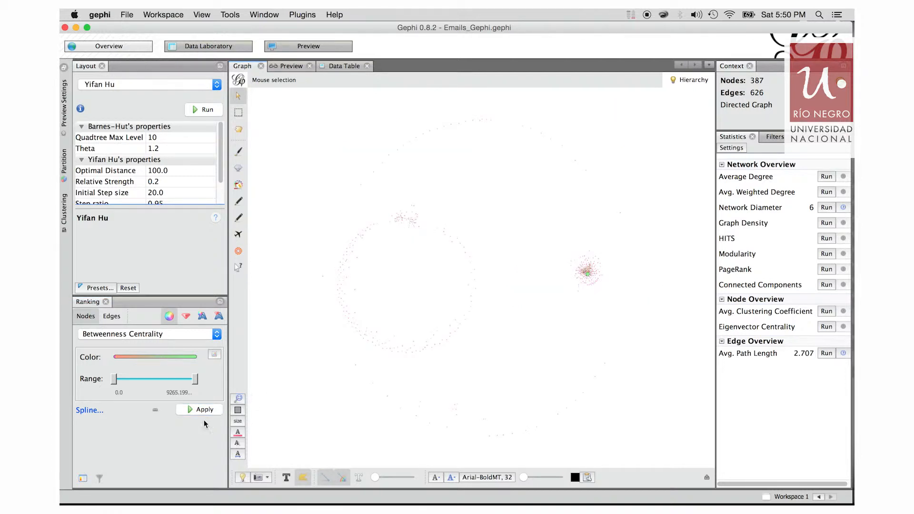
left_click(112, 316)
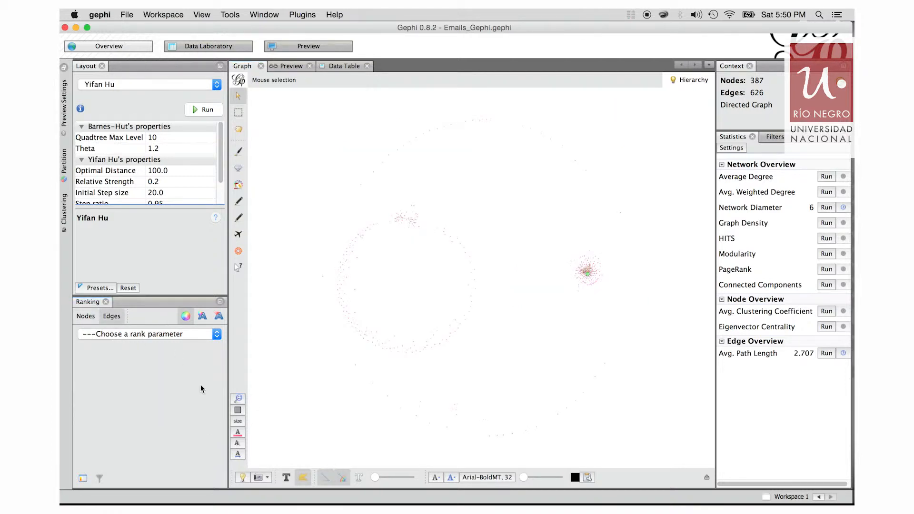
left_click(174, 335)
left_click(160, 334)
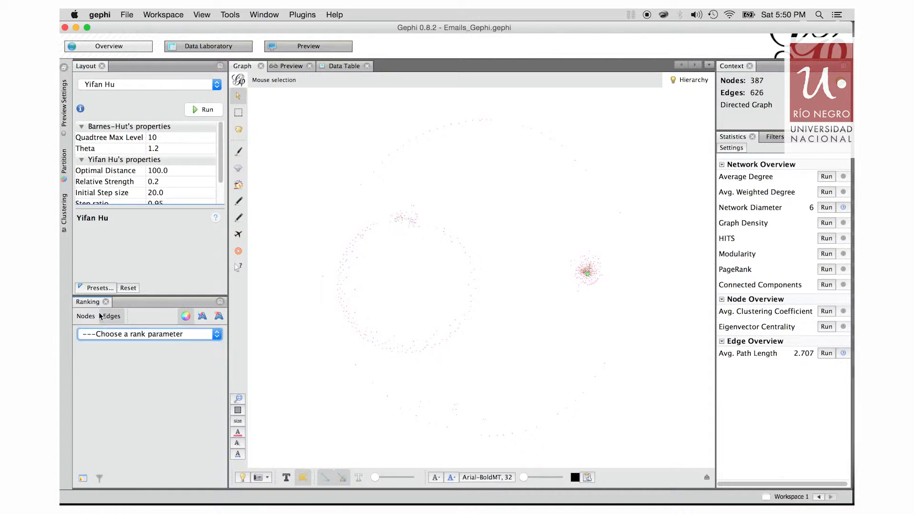
left_click(99, 318)
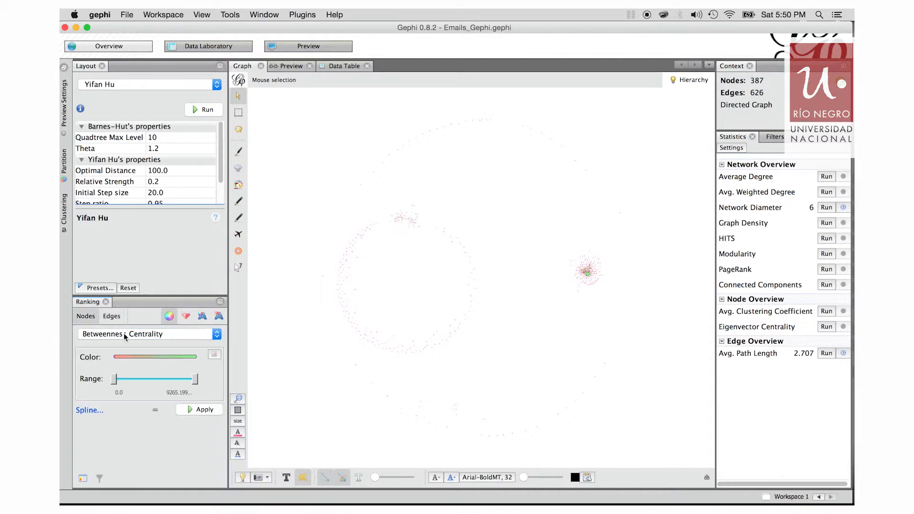
Reapply the Betweenness Centrality size ranking to the remaining nodes, with sizes from 10 to 50.
left_click(185, 318)
left_click(200, 411)
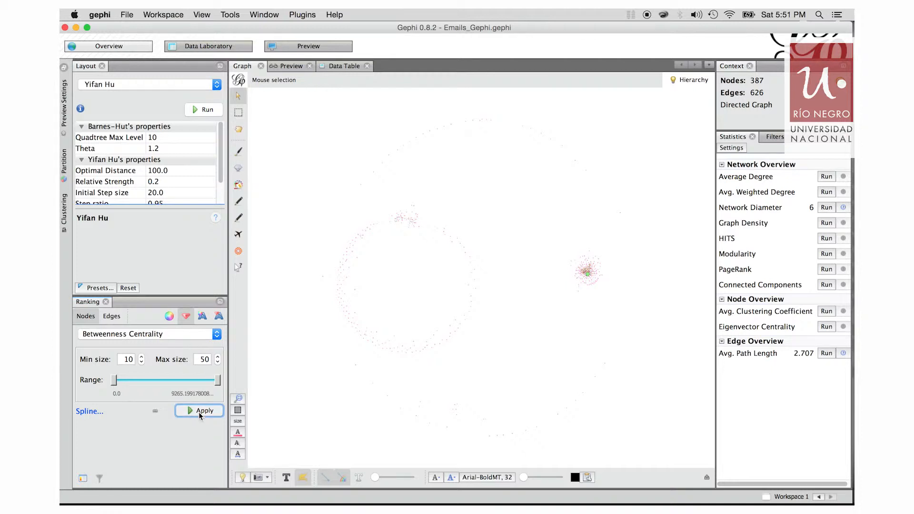
scroll(605, 307, "up", 5)
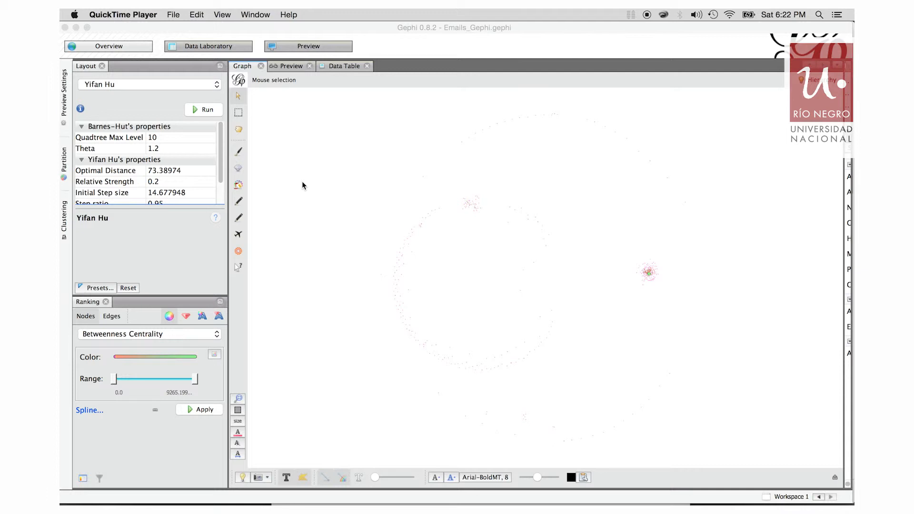
Centre the graph and examine the dense cluster around the large green node up close.
scroll(405, 279, "up", 5)
scroll(404, 267, "down", 5)
scroll(524, 220, "up", 1)
scroll(652, 272, "up", 2)
scroll(591, 356, "down", 3)
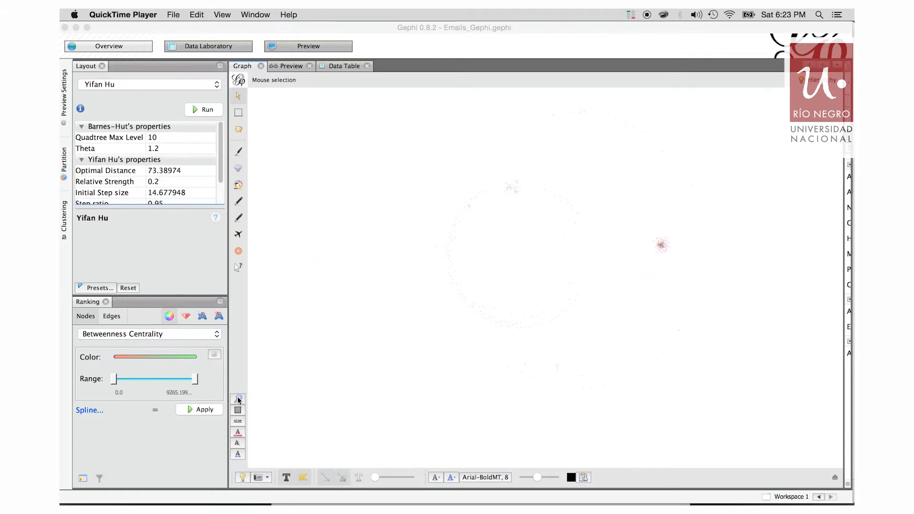
left_click(239, 399)
scroll(651, 280, "up", 5)
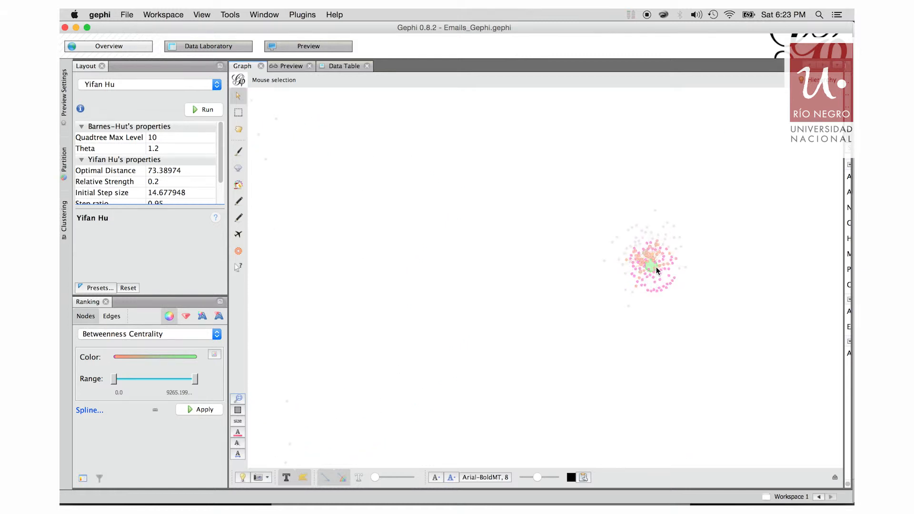
scroll(661, 266, "up", 4)
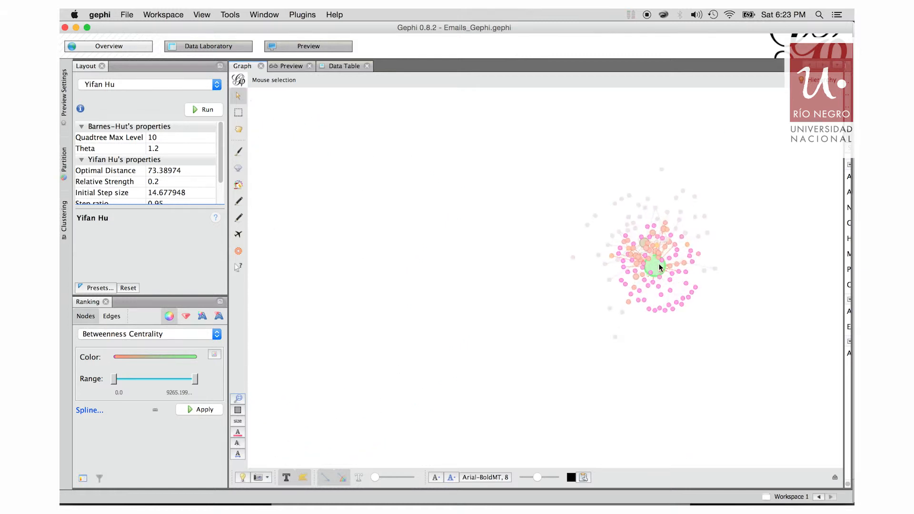
scroll(661, 265, "up", 3)
scroll(761, 331, "up", 4)
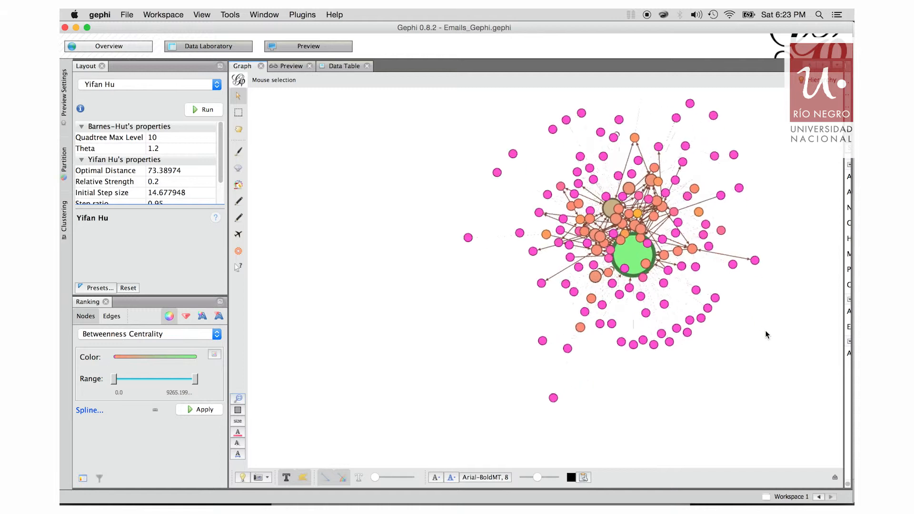
Examine the labelled nodes and connections just around and below the large green node at closer range.
scroll(608, 261, "up", 2)
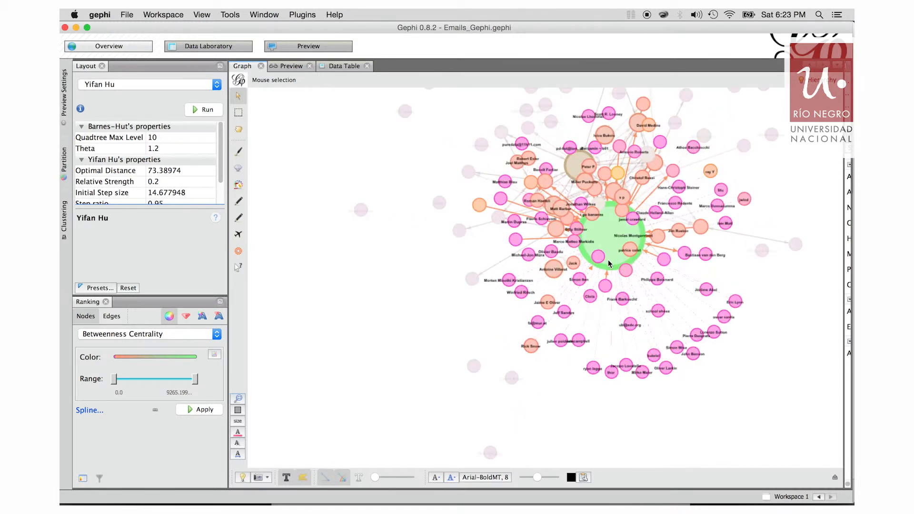
scroll(608, 259, "up", 3)
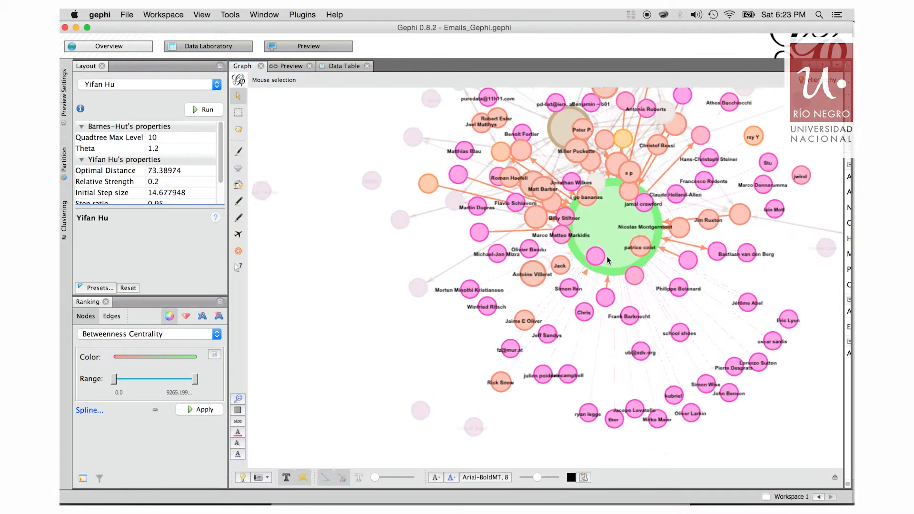
scroll(608, 259, "up", 2)
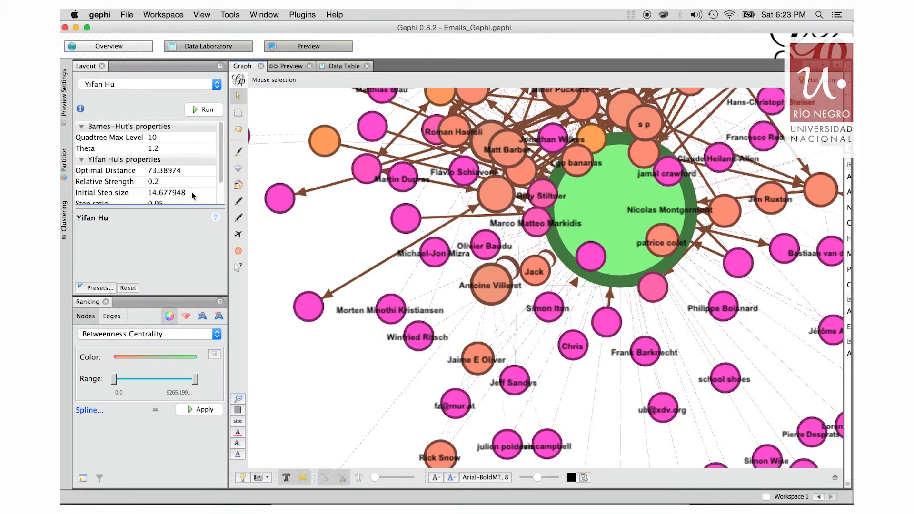
Review the preview settings for nodes, node labels and edges.
left_click(64, 107)
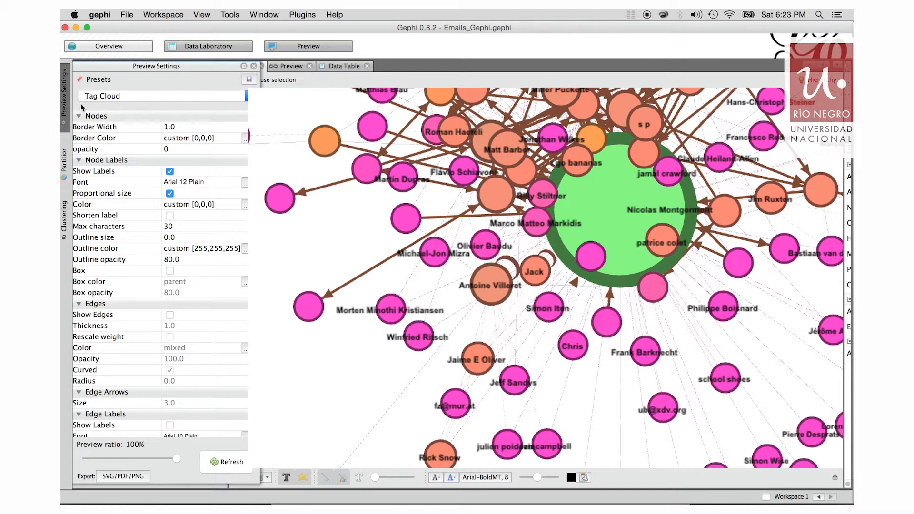
scroll(214, 180, "down", 2)
scroll(214, 180, "up", 2)
Open the full node table in the Data Laboratory and narrow the Label column to make room for the statistics columns.
left_click(339, 65)
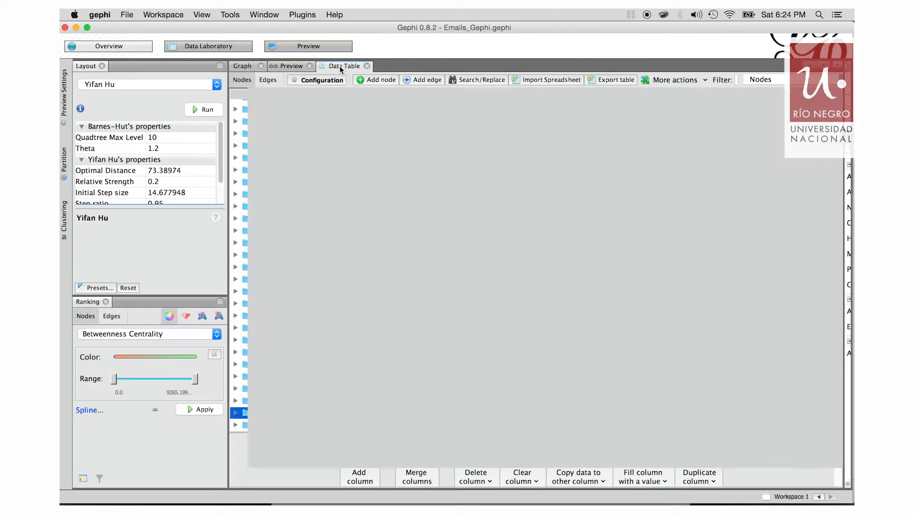
left_click(216, 47)
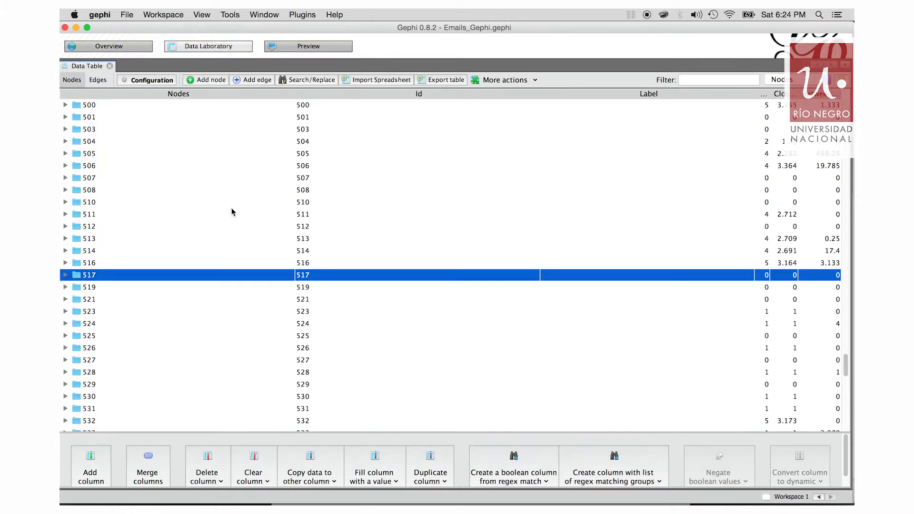
scroll(231, 210, "up", 15)
scroll(235, 213, "up", 10)
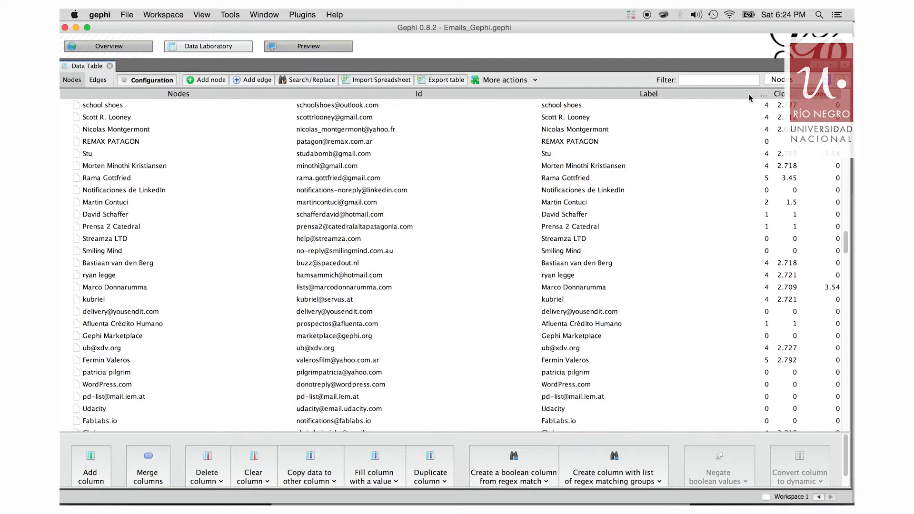
left_click_drag(757, 95, 670, 99)
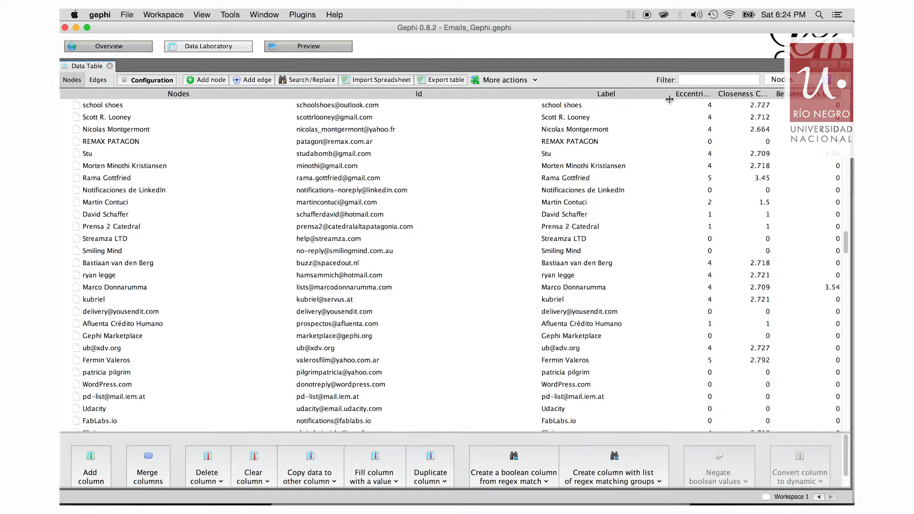
Look through the contact rows and narrow the Label column further so the Eccentricity and centrality headings have more room.
scroll(667, 166, "up", 15)
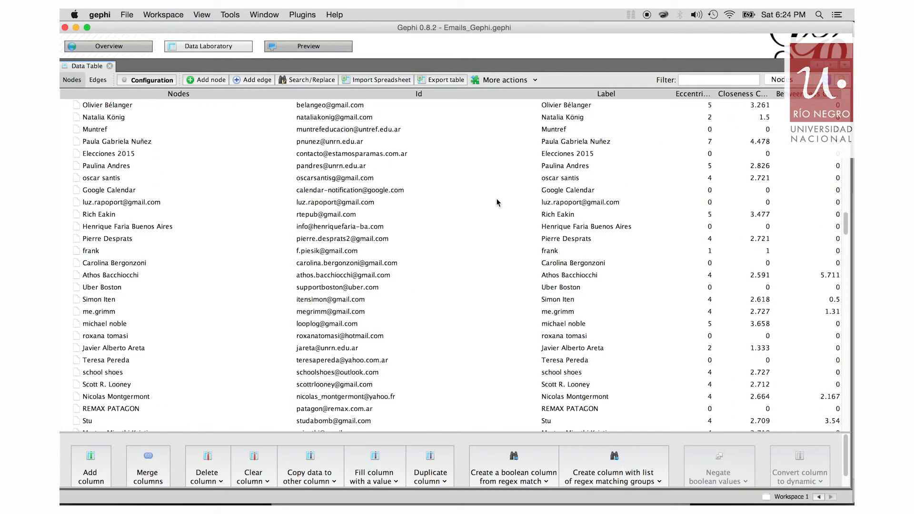
scroll(468, 203, "up", 5)
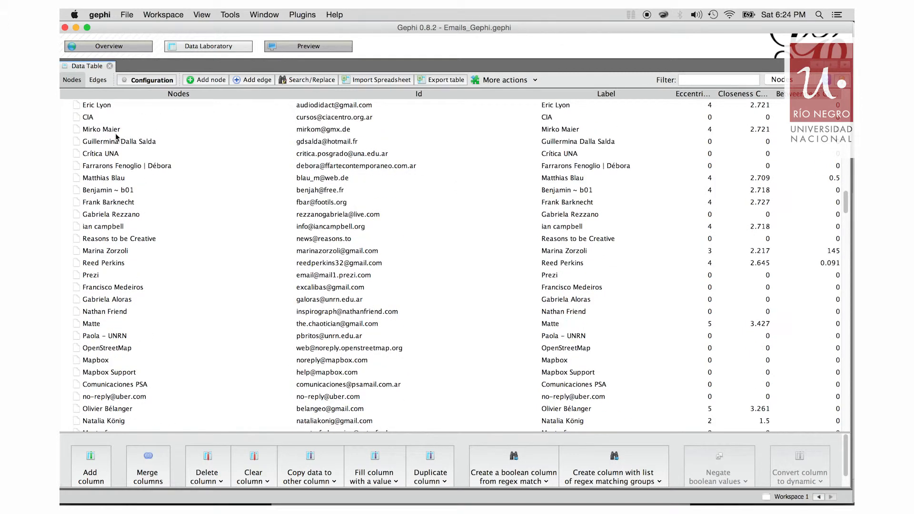
scroll(111, 313, "up", 5)
scroll(111, 312, "up", 9)
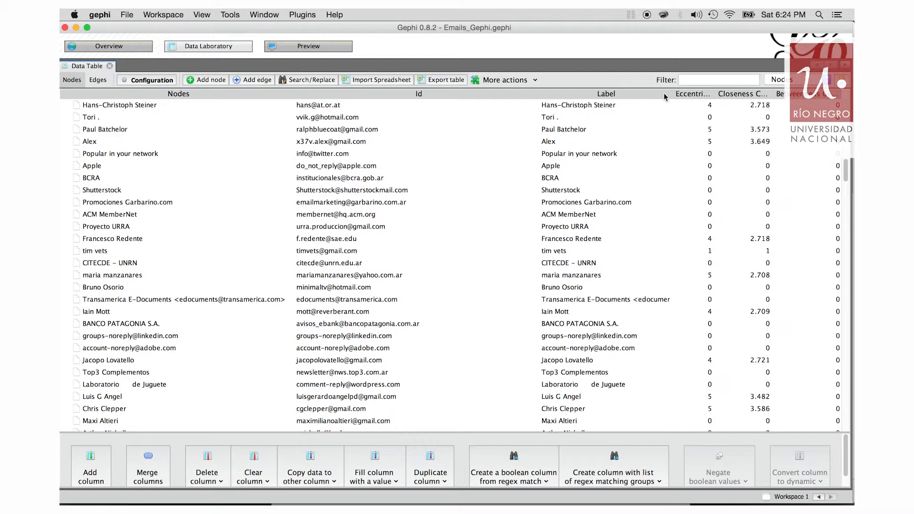
left_click_drag(674, 93, 561, 100)
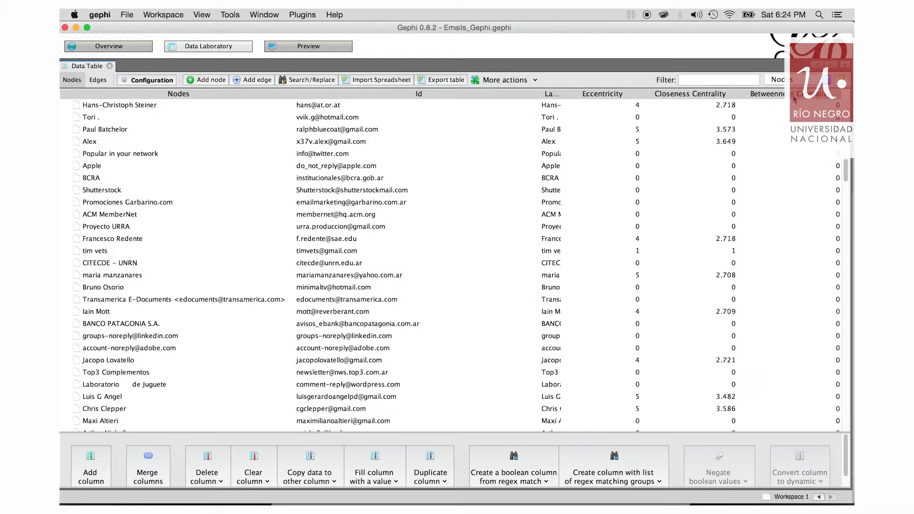
Examine the eccentricity, closeness centrality and betweenness centrality values down the node table, including the numbered groups and the contacts after them.
scroll(778, 205, "down", 5)
scroll(722, 213, "down", 4)
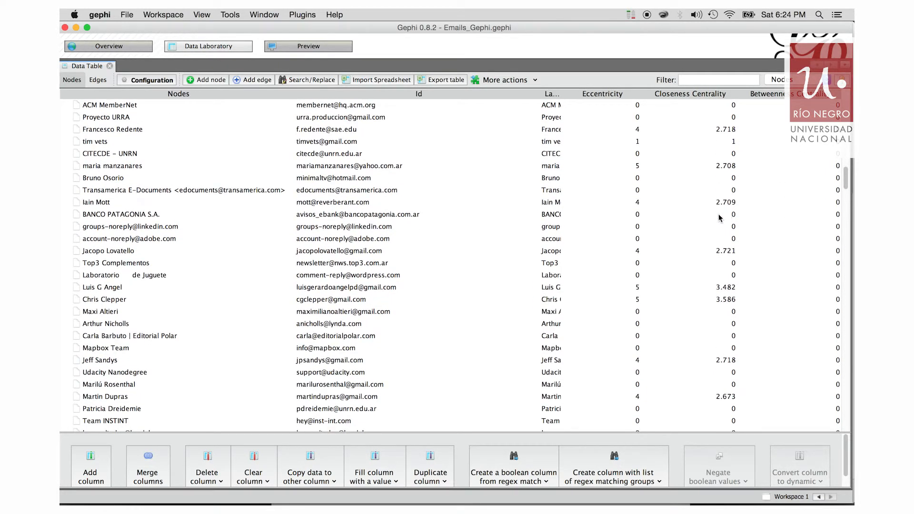
scroll(632, 236, "down", 2)
scroll(632, 236, "down", 6)
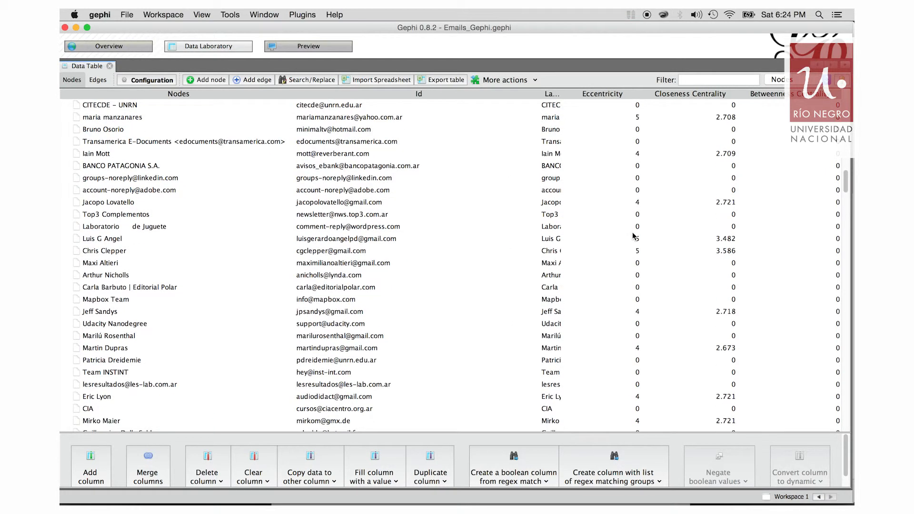
scroll(722, 265, "down", 1)
scroll(722, 265, "down", 1)
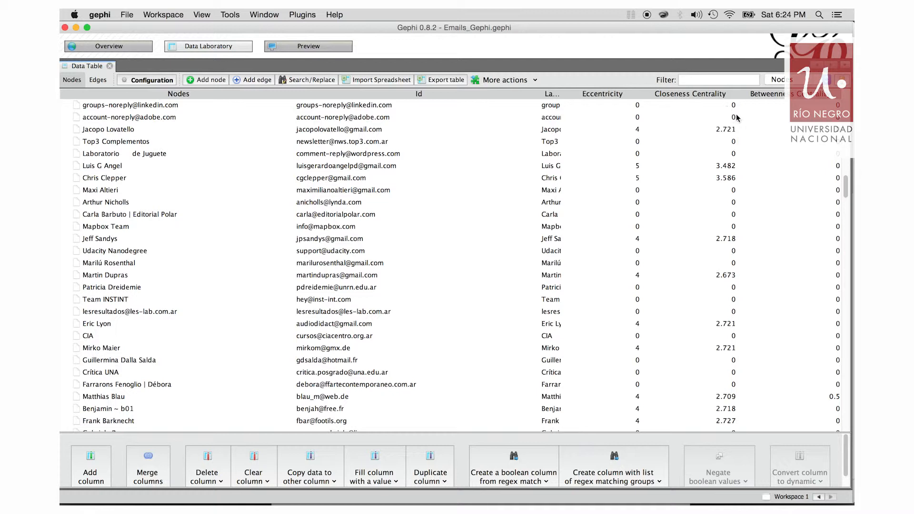
scroll(714, 195, "down", 8)
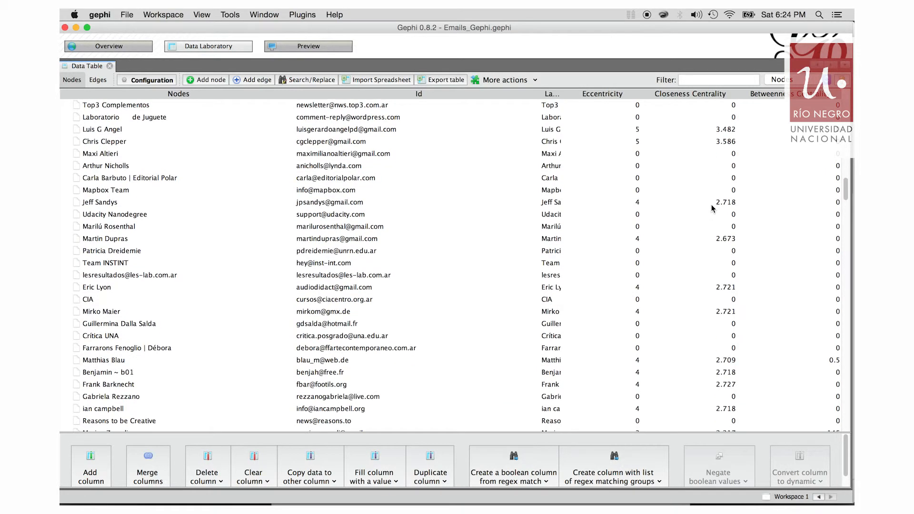
scroll(706, 213, "down", 20)
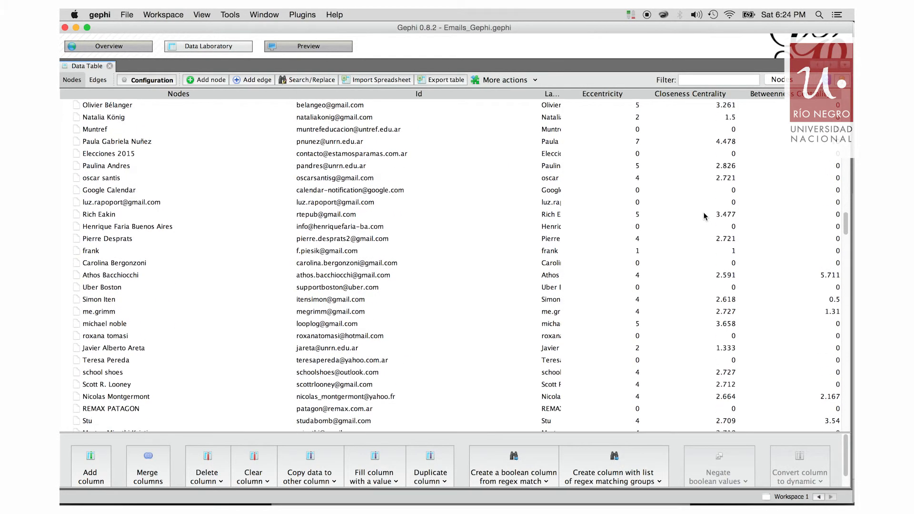
scroll(705, 217, "down", 20)
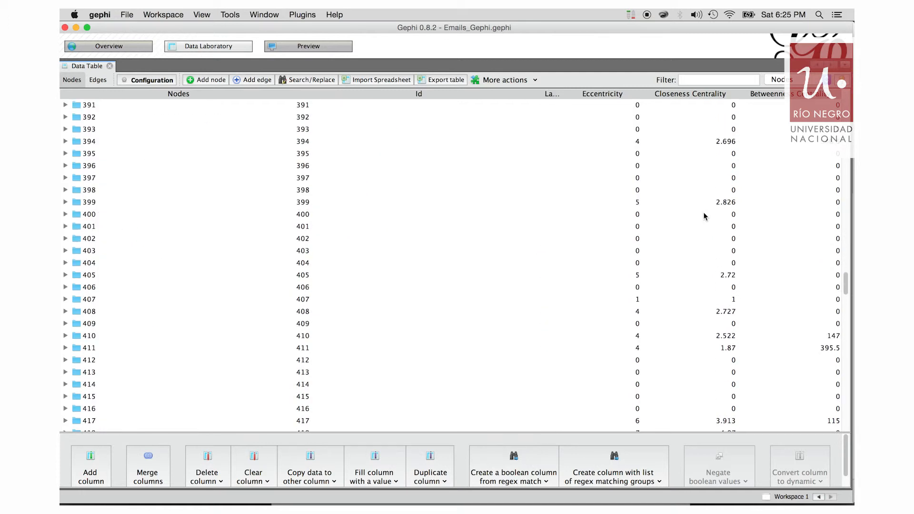
scroll(705, 217, "down", 20)
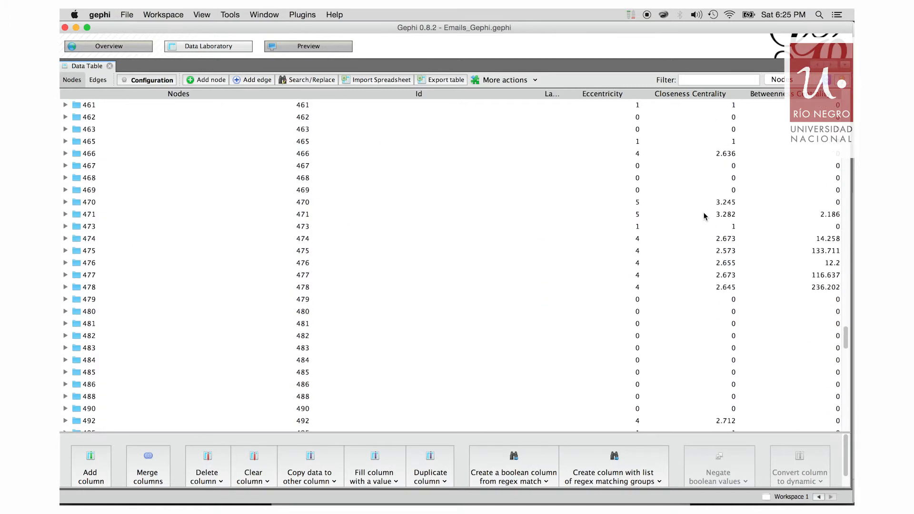
scroll(706, 216, "down", 15)
left_click(705, 234)
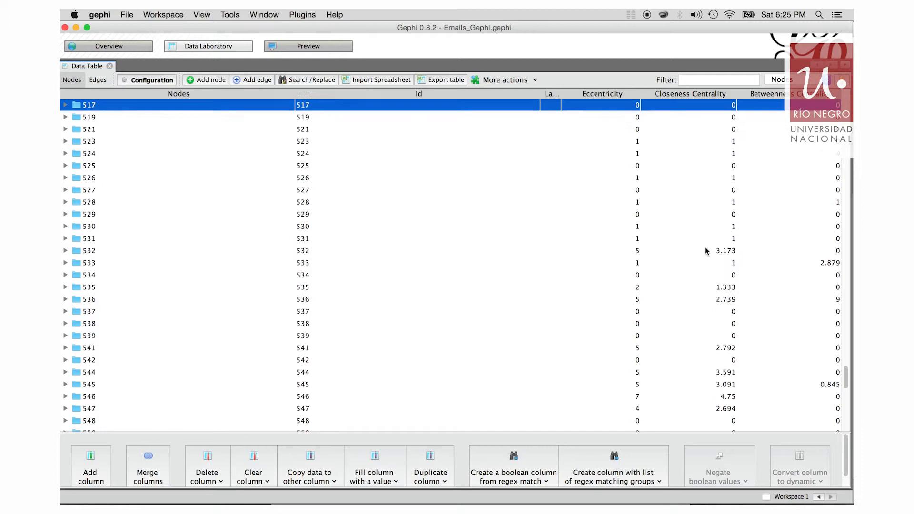
scroll(705, 251, "down", 10)
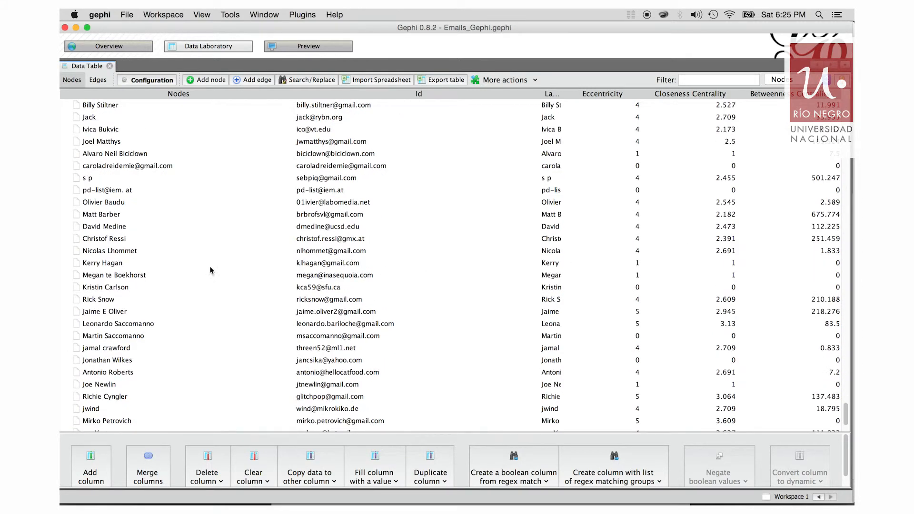
View the actions available for a single contact's node in the table, dismiss them and return to the numbered groups.
right_click(109, 249)
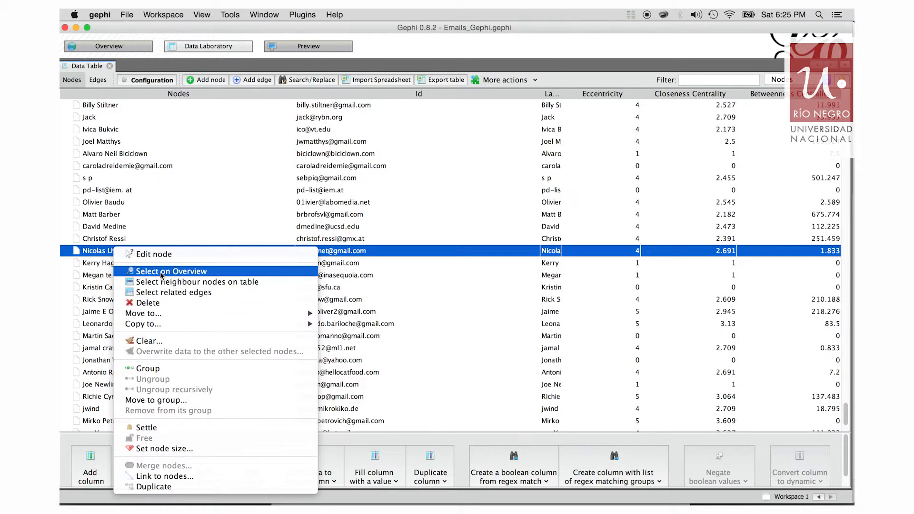
left_click(252, 166)
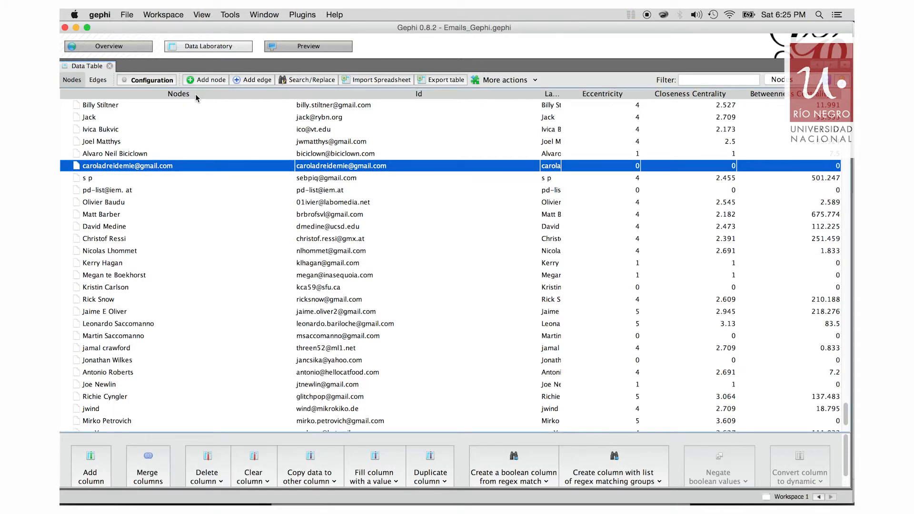
scroll(218, 141, "up", 15)
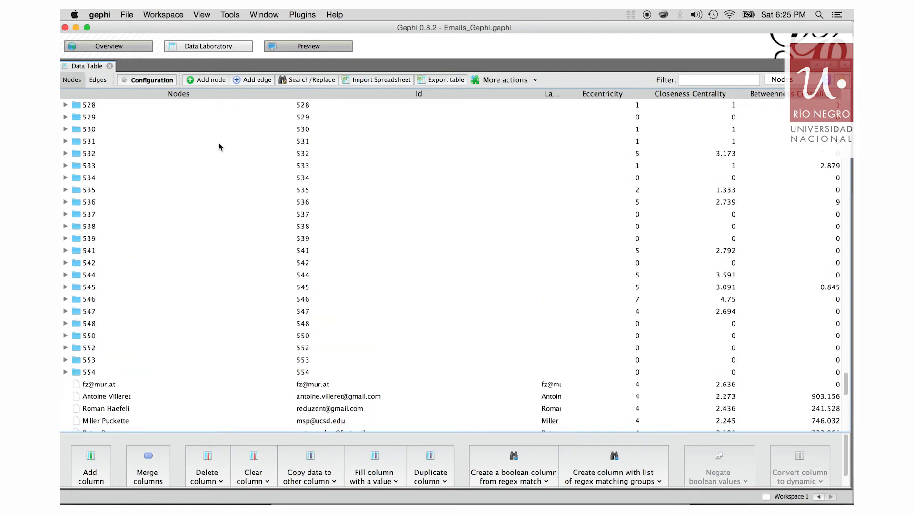
Locate an unlabelled pink node from the graph in the Data Laboratory and expand its group 425 to see the contact inside.
left_click(114, 48)
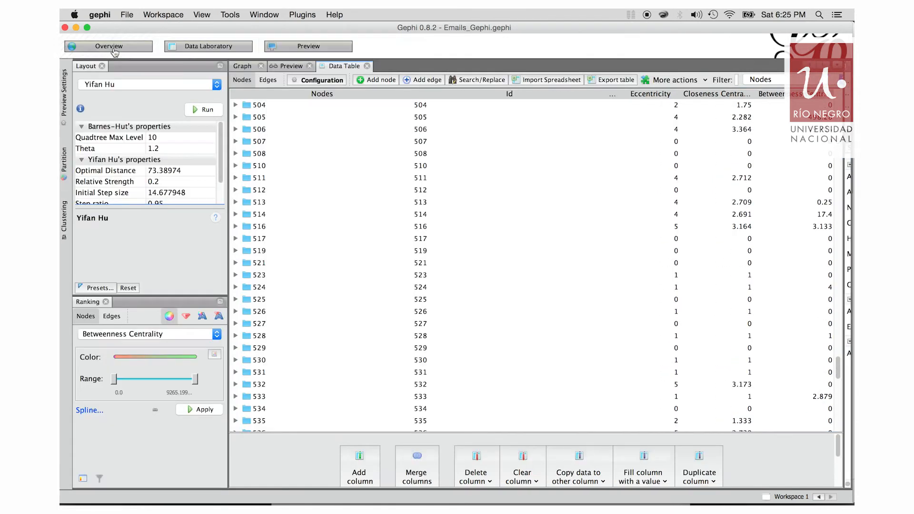
left_click(256, 67)
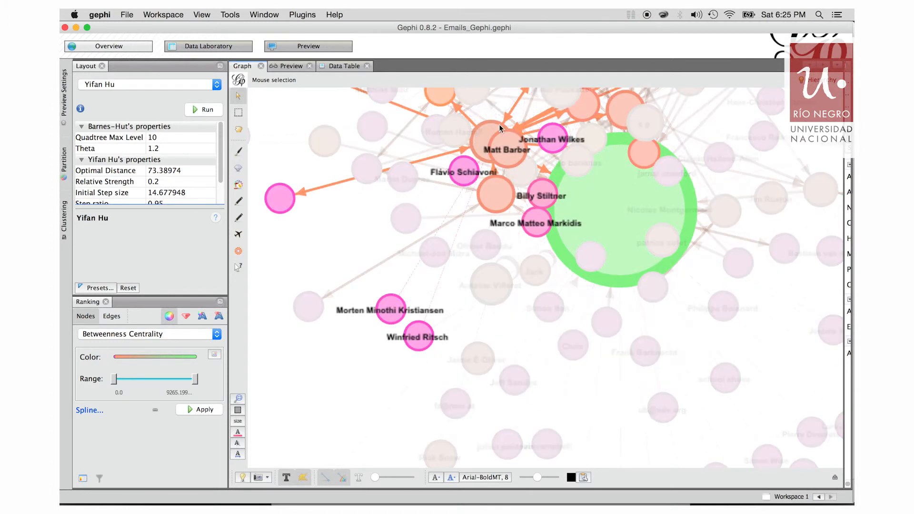
right_click(368, 172)
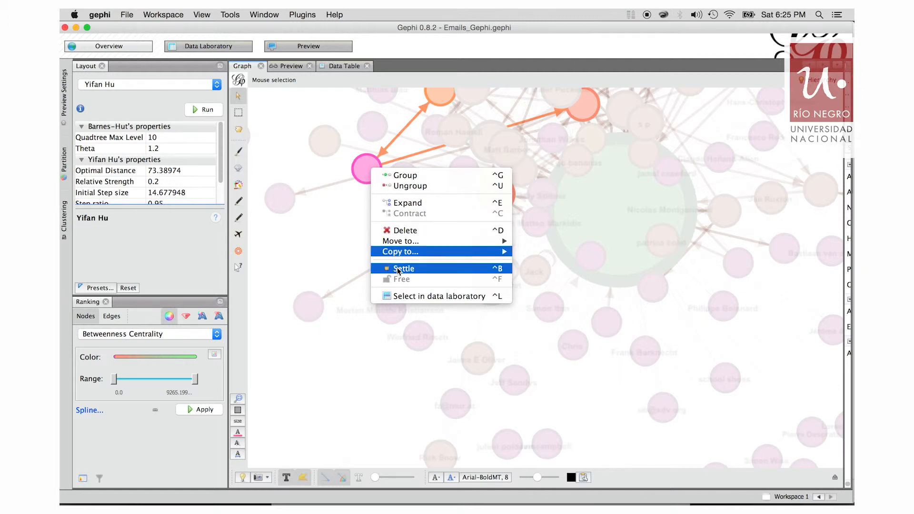
left_click(424, 296)
left_click(222, 51)
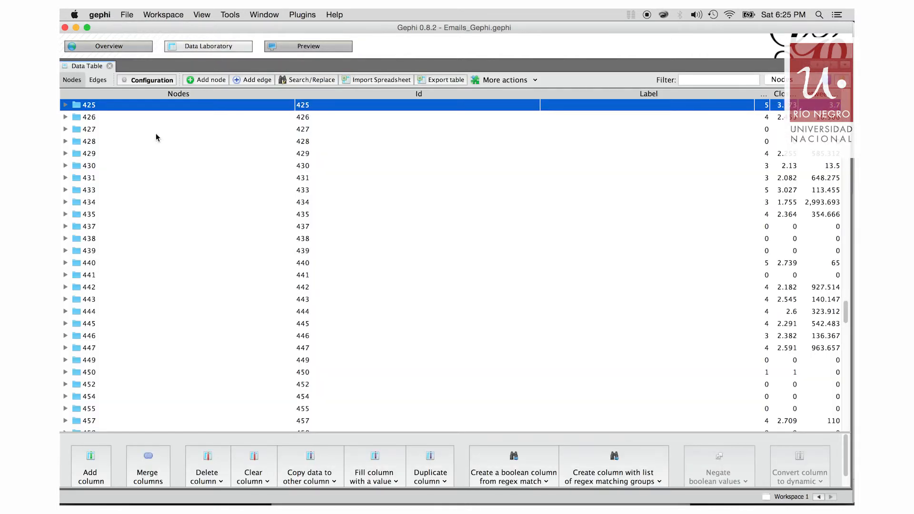
scroll(158, 138, "up", 3)
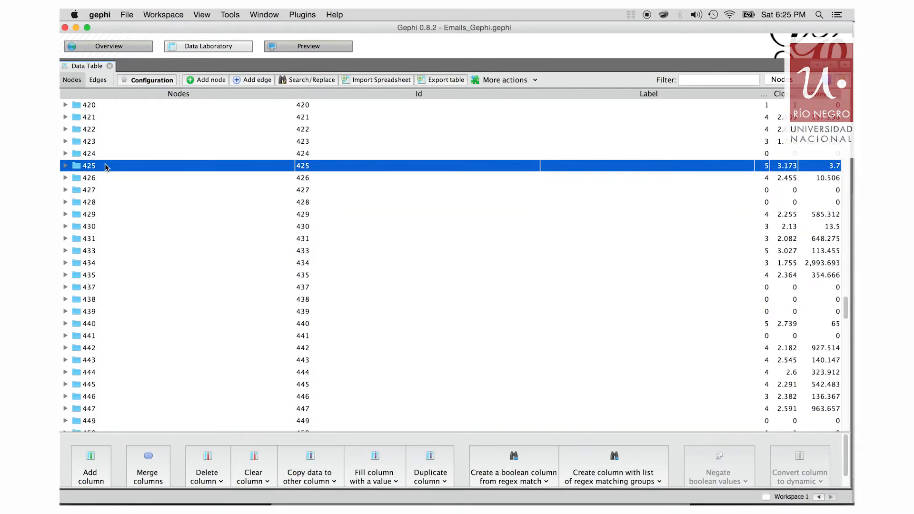
left_click(65, 166)
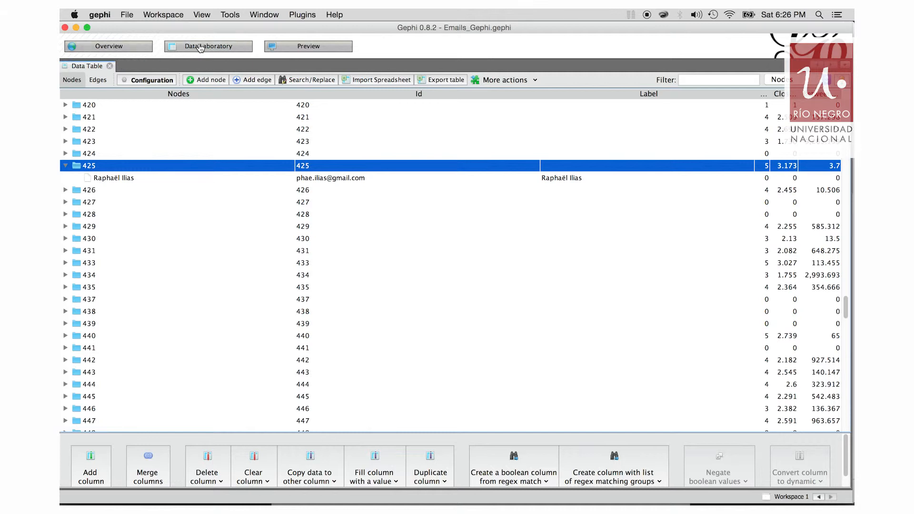
Return to the graph and inspect the unlabelled nodes and their links beside the large green node.
left_click(120, 50)
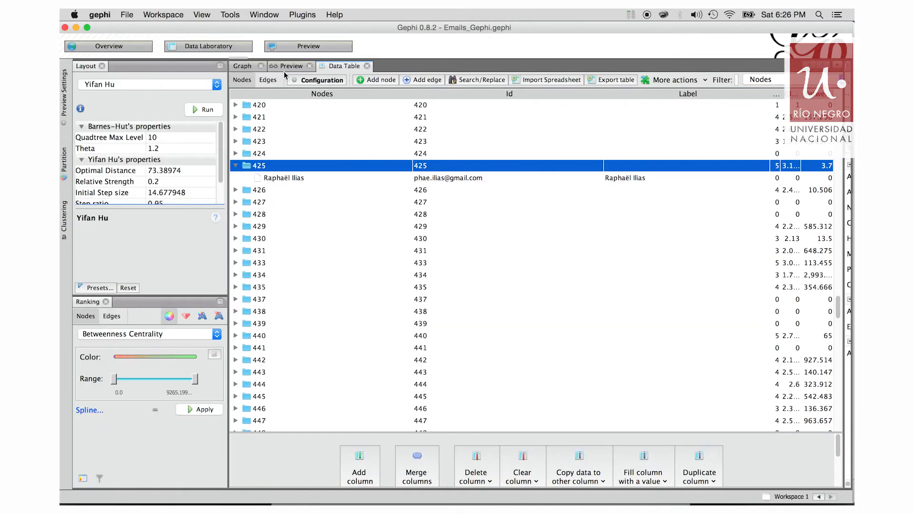
left_click(241, 67)
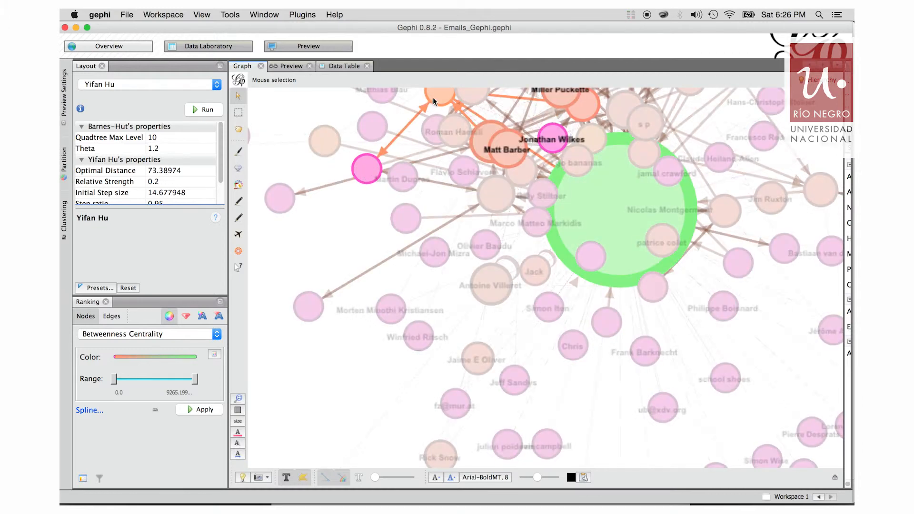
scroll(478, 210, "up", 5)
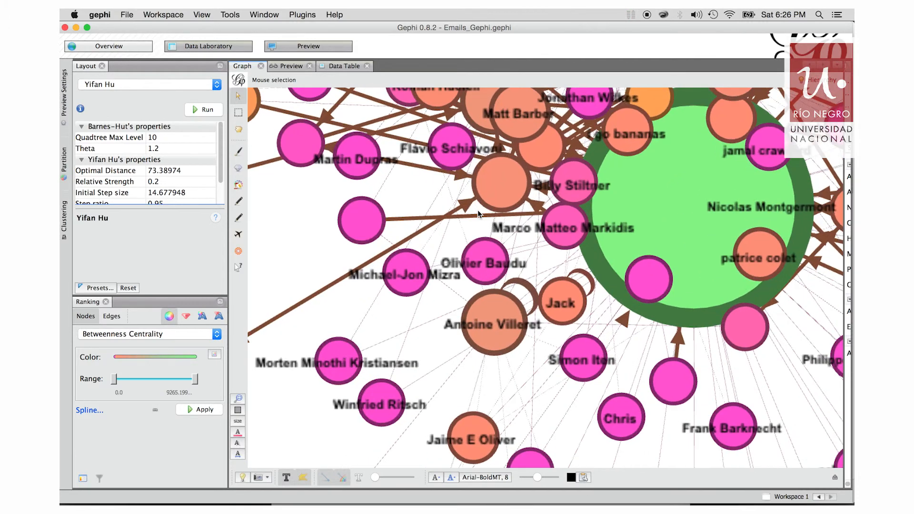
scroll(381, 202, "down", 2)
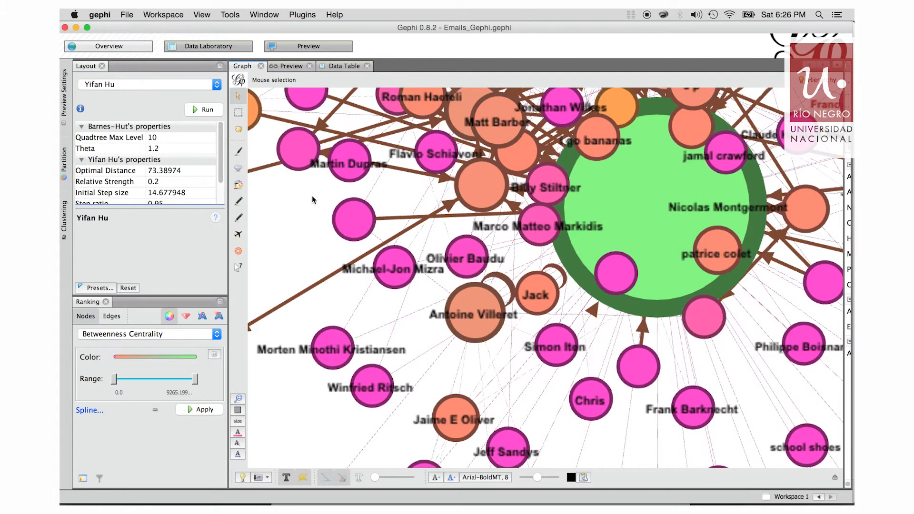
scroll(314, 206, "down", 1)
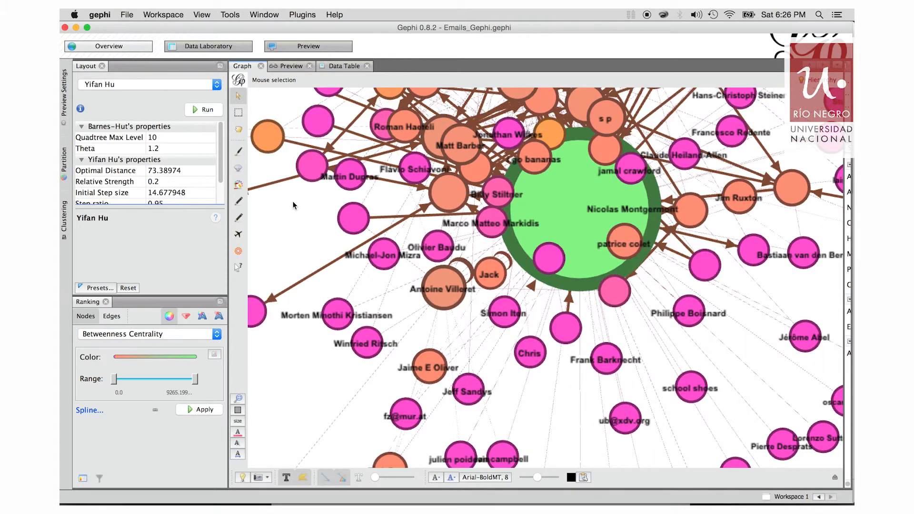
Enlarge the node labels across the graph so the contact names are easier to read.
left_click(67, 97)
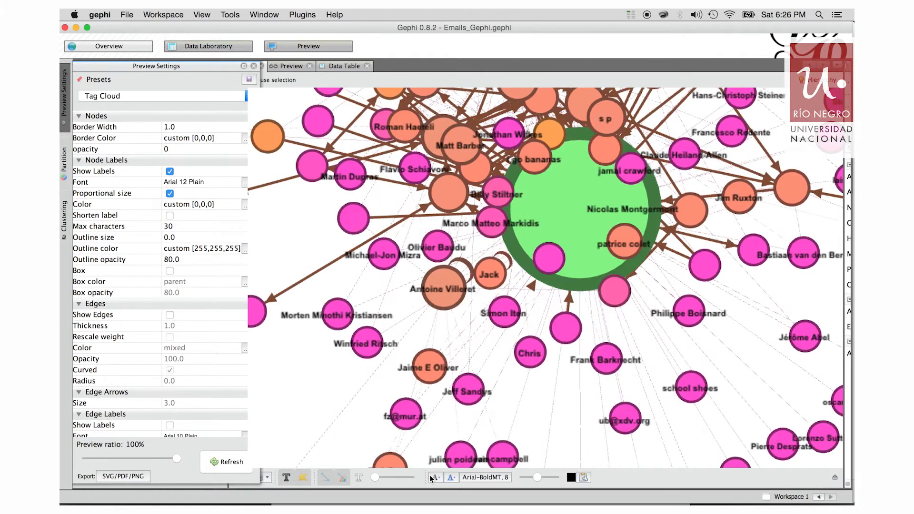
left_click_drag(537, 478, 548, 482)
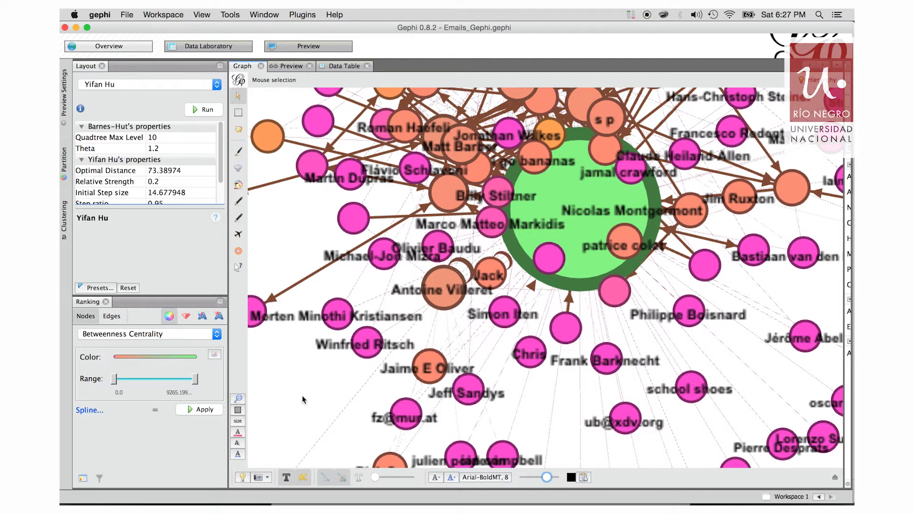
scroll(341, 309, "down", 3)
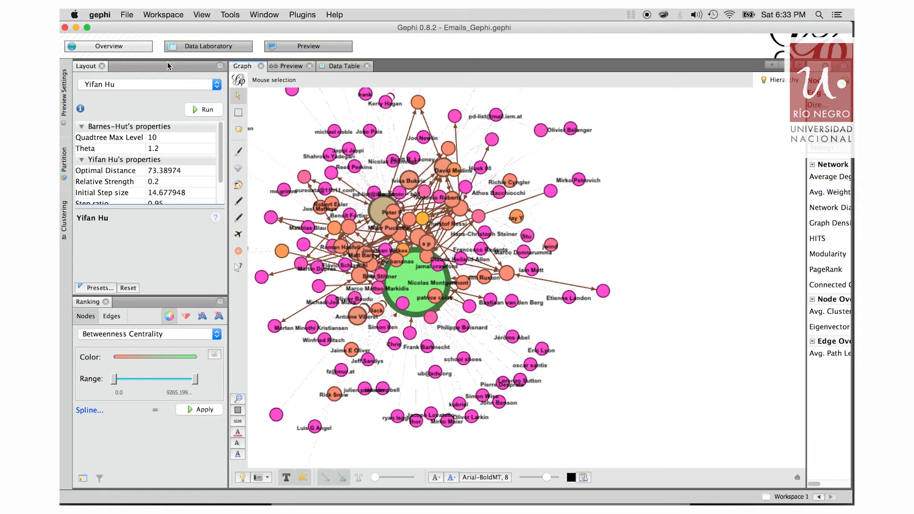
Start exporting the graph as an SVG/PDF/PNG file and name it EmailFoto.pdf.
left_click(127, 15)
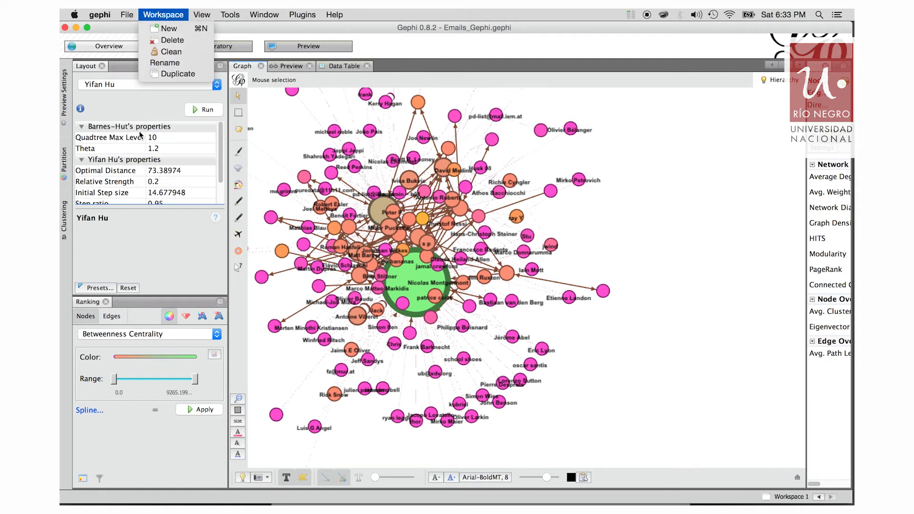
mouse_move(140, 150)
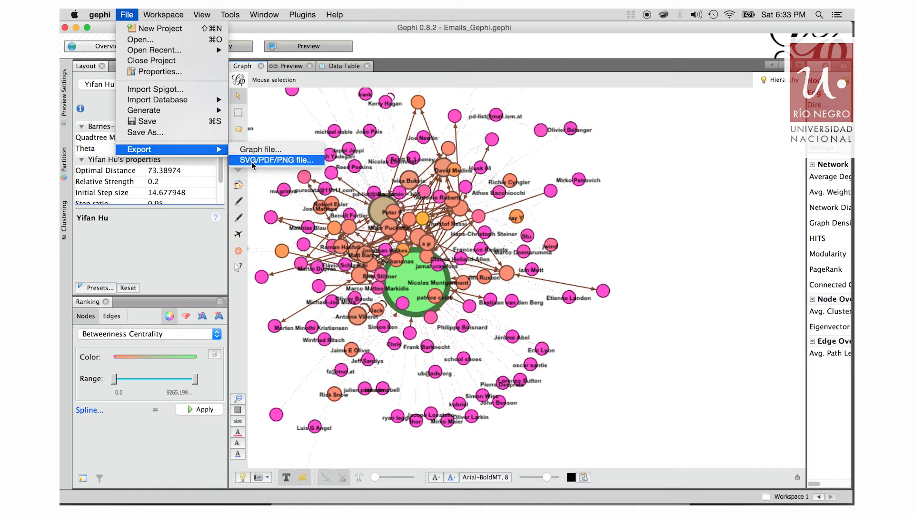
left_click(280, 160)
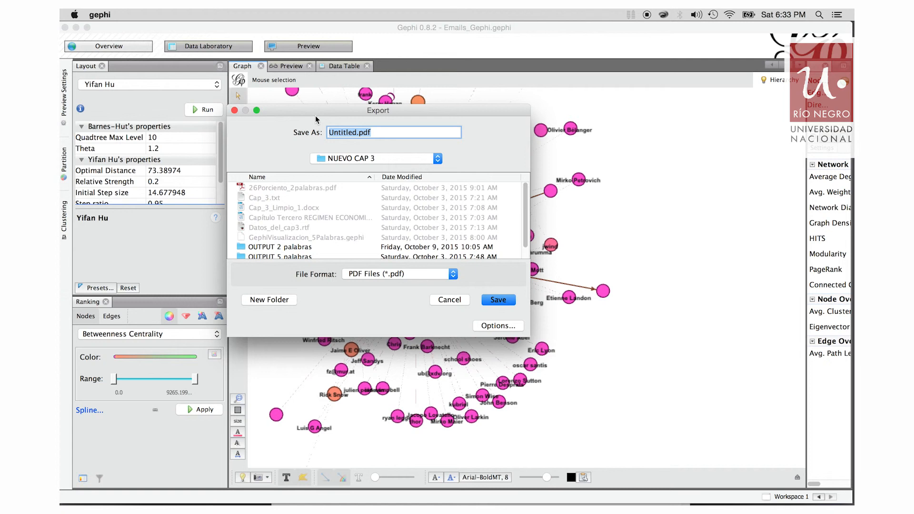
left_click(357, 135)
left_click_drag(357, 133, 312, 132)
type("Email")
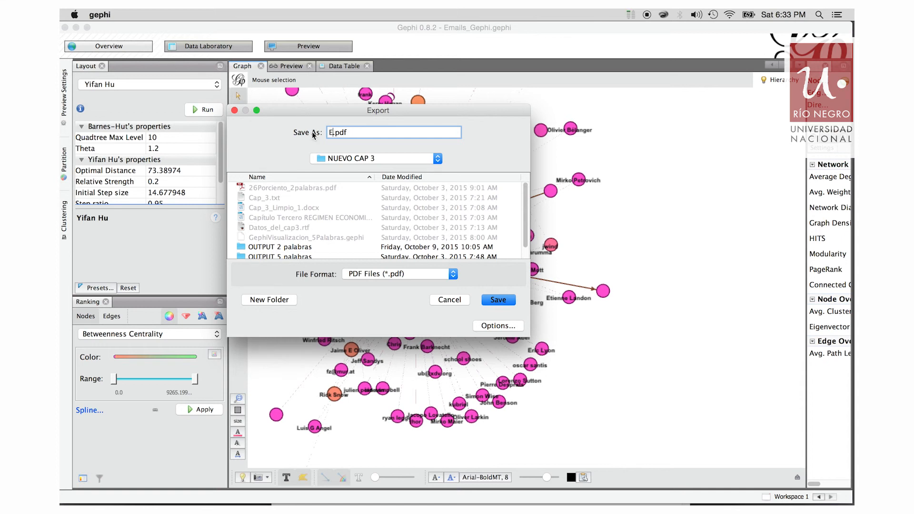
type("Foto")
Switch the export's save location to the top level of the work drive and keep PDF Files (*.pdf) as the format.
left_click(365, 160)
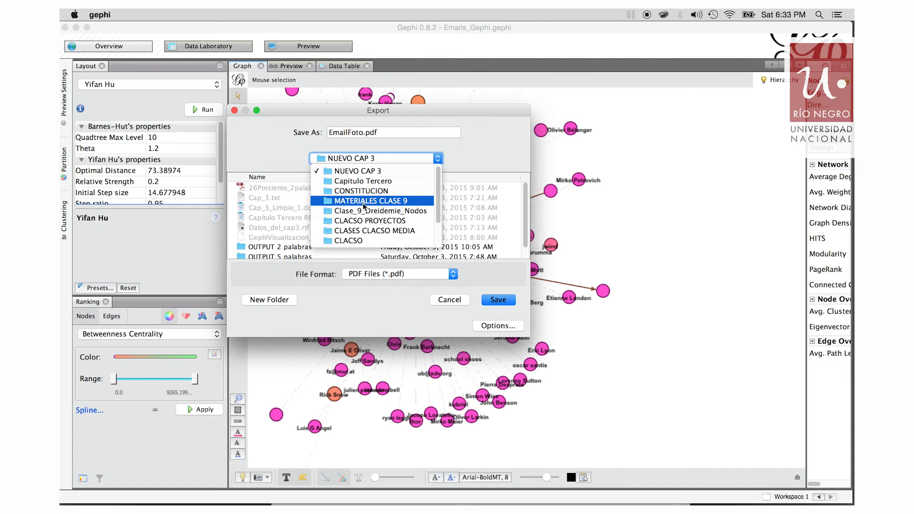
left_click(362, 240)
left_click(355, 160)
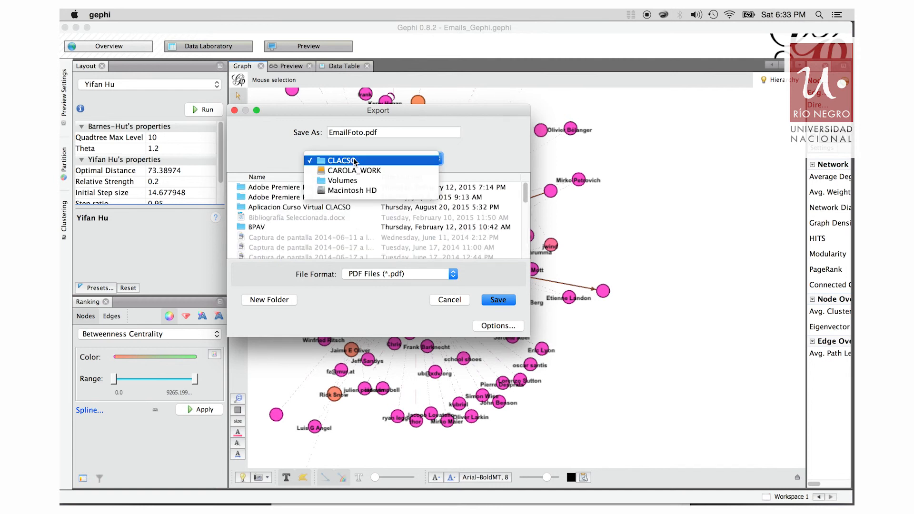
left_click(355, 171)
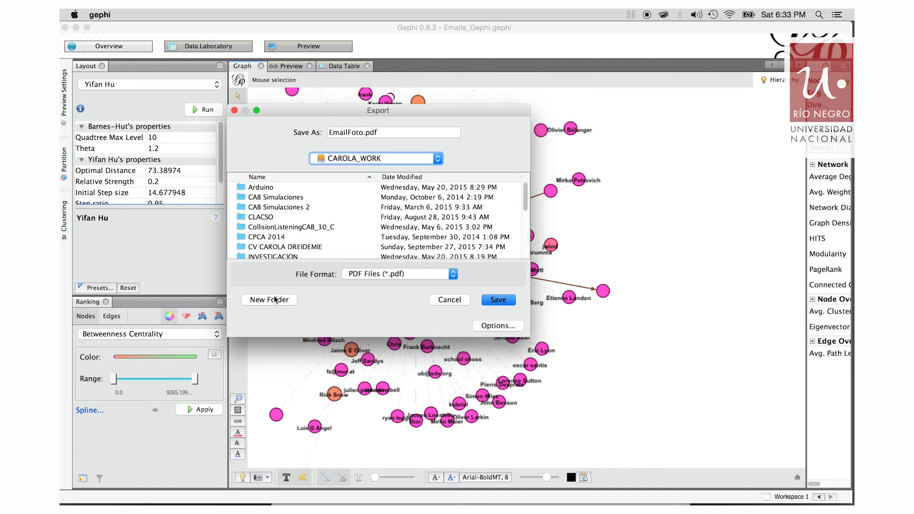
scroll(333, 191, "down", 3)
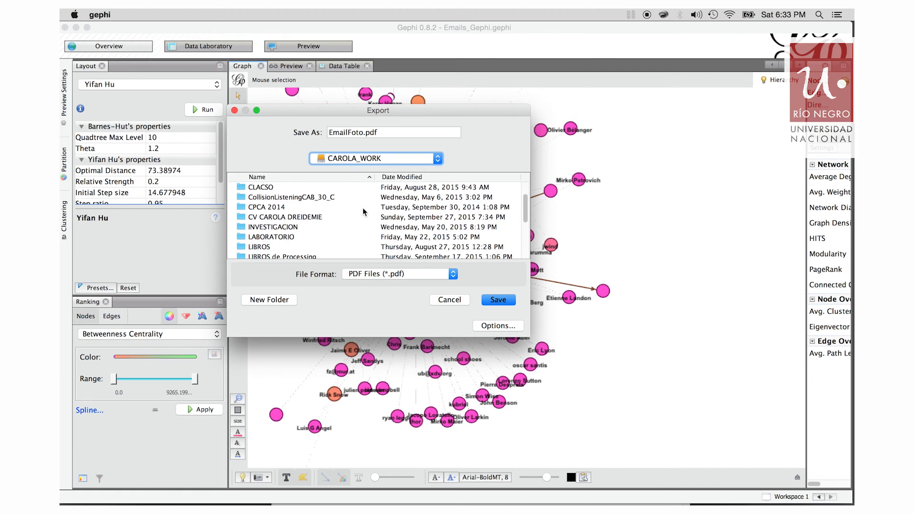
left_click(404, 275)
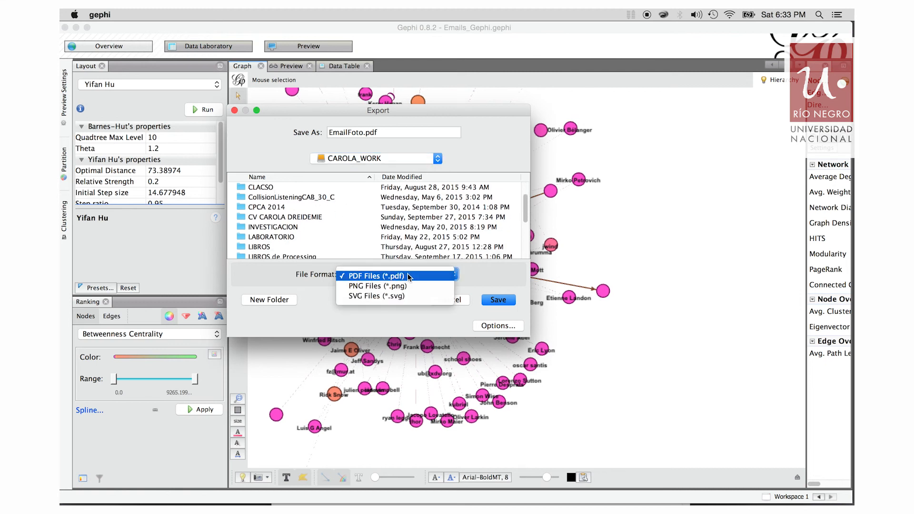
left_click(380, 277)
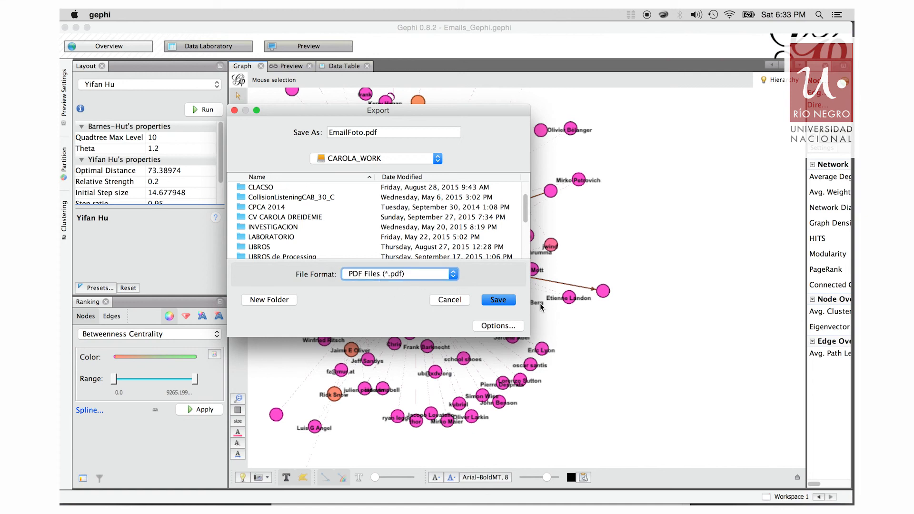
Browse through the CLACSO folder to the Clase 12 folder and save the PDF export there.
double_click(262, 188)
scroll(259, 228, "down", 2)
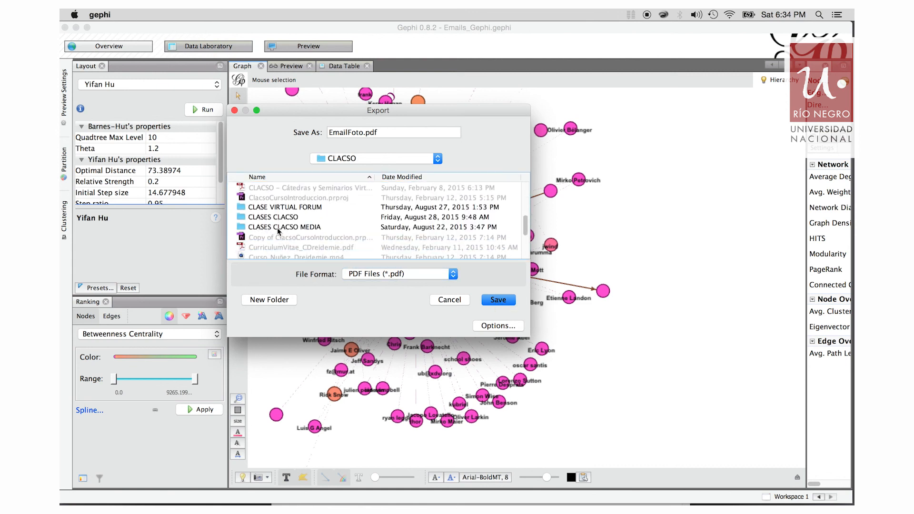
left_click(278, 229)
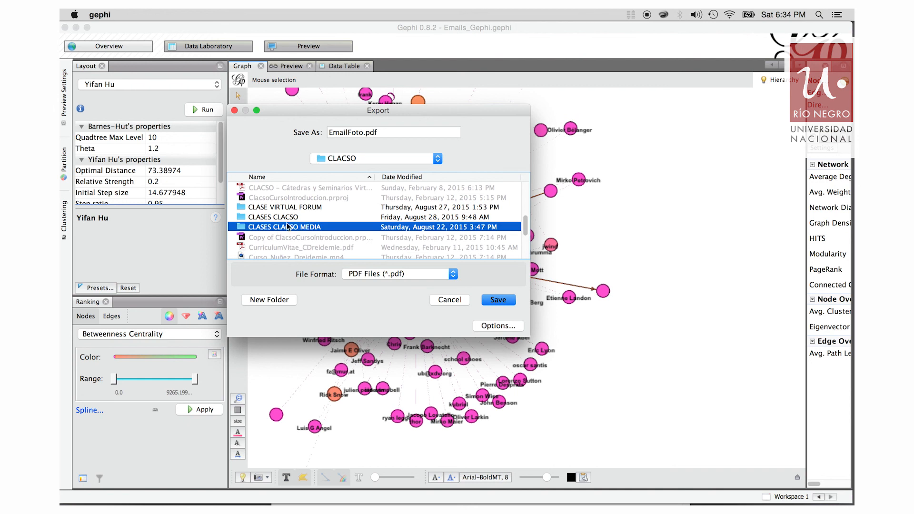
double_click(245, 228)
double_click(260, 208)
left_click(259, 198)
double_click(257, 198)
left_click(500, 327)
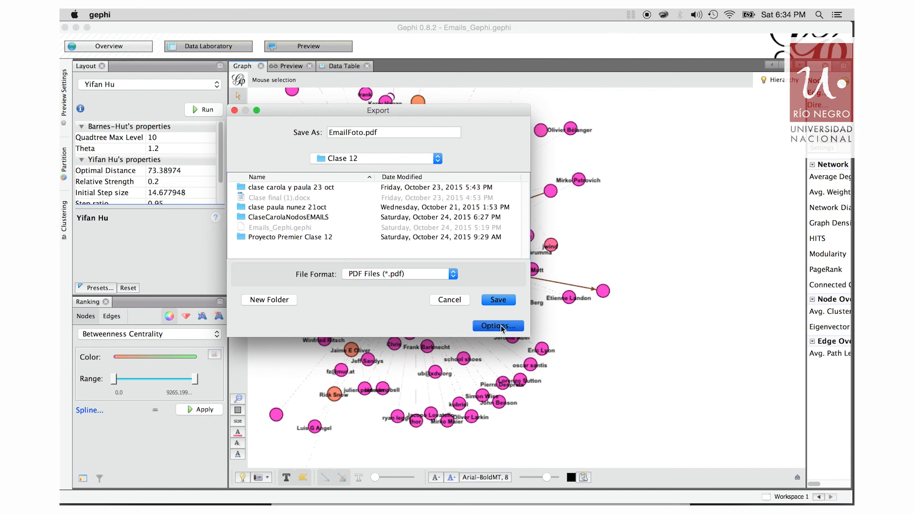
left_click(511, 300)
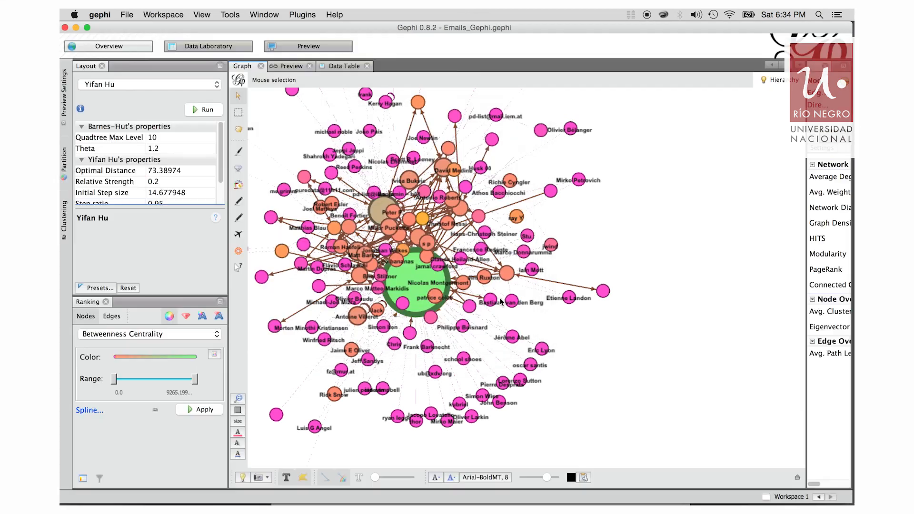